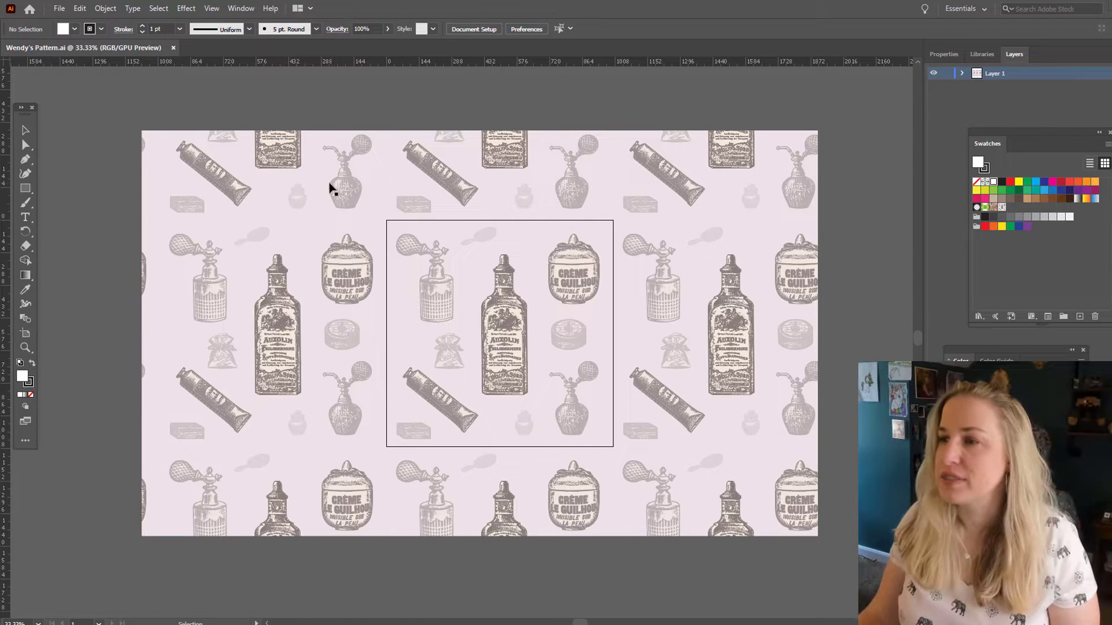
Move the pattern-filled rectangle slightly lower over the artboard and clear the selection.
{"action": "left_click_drag", "start_coordinate": [206, 136], "coordinate": [232, 251]}
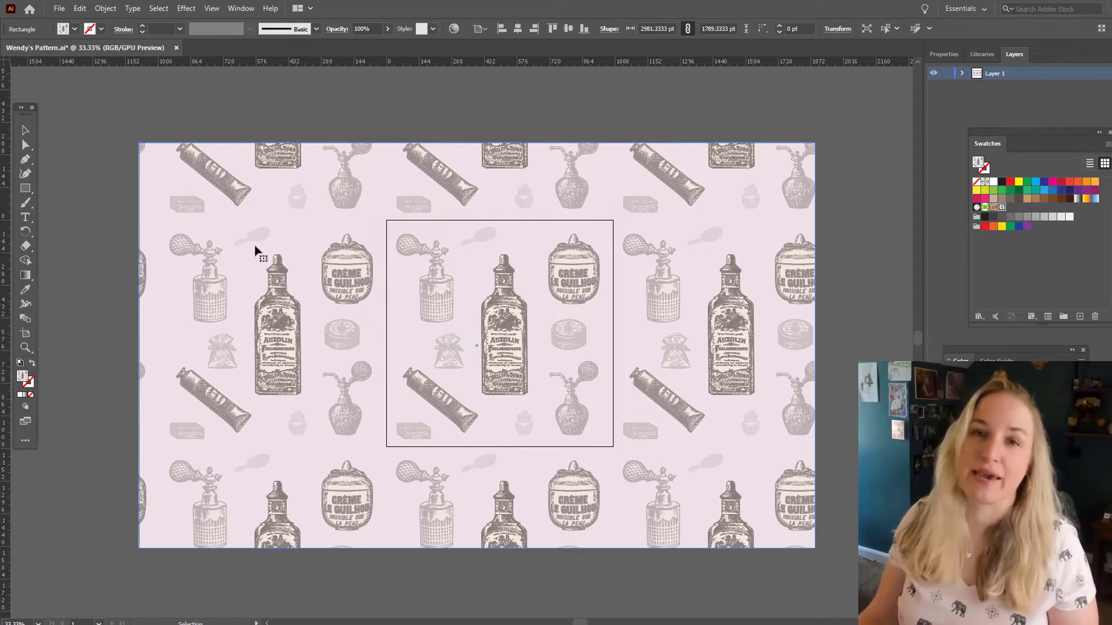
{"action": "key", "text": "ctrl+shift+a"}
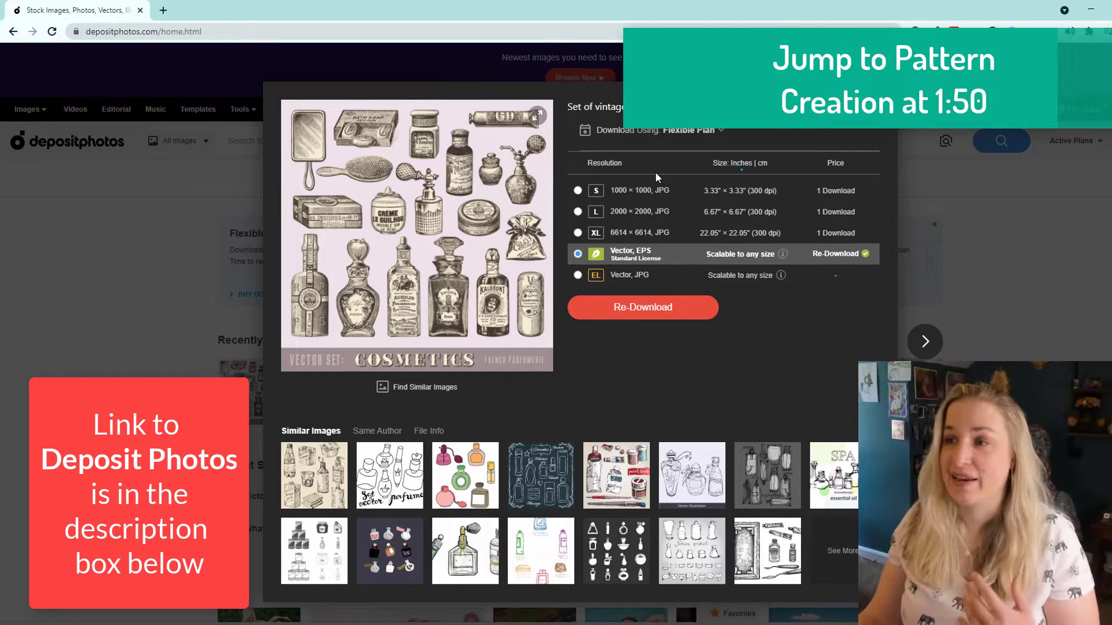
{"action": "mouse_move", "coordinate": [366, 283]}
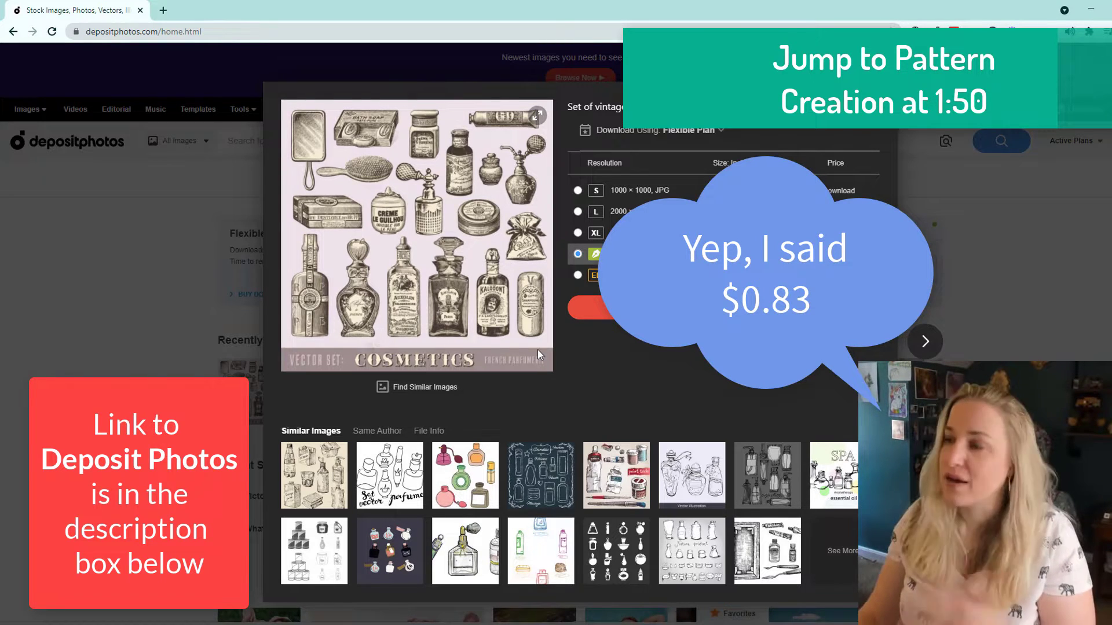
{"action": "mouse_move", "coordinate": [538, 350]}
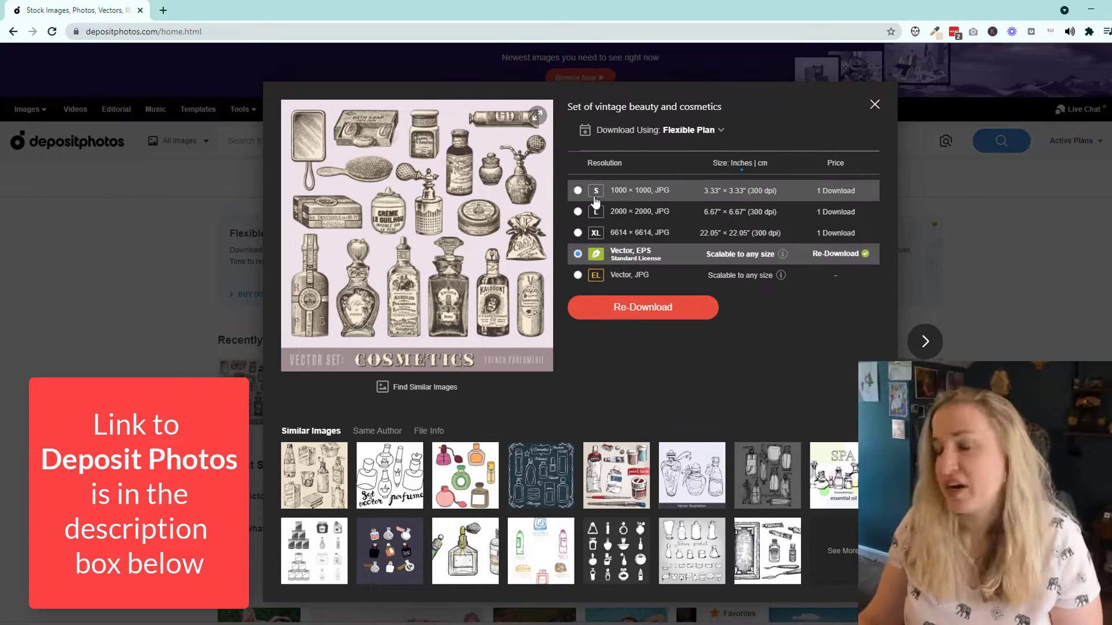
{"action": "mouse_move", "coordinate": [459, 296]}
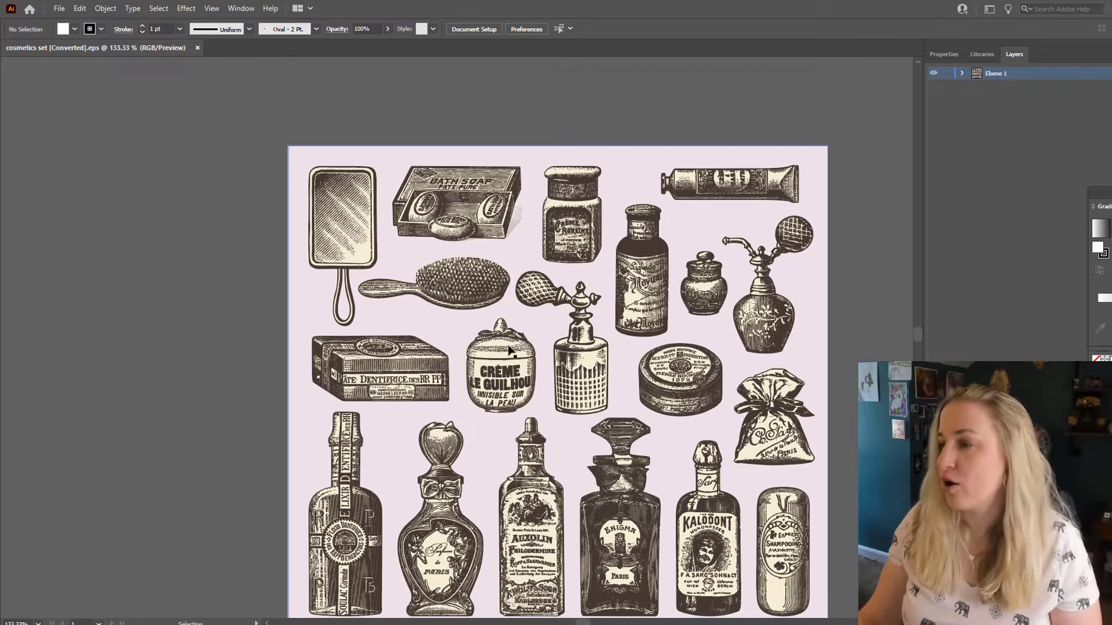
Inspect the cosmetics vector set by selecting the dentifrice box and the cream jar illustrations individually.
{"action": "scroll", "coordinate": [335, 341], "scroll_direction": "down", "scroll_amount": 2}
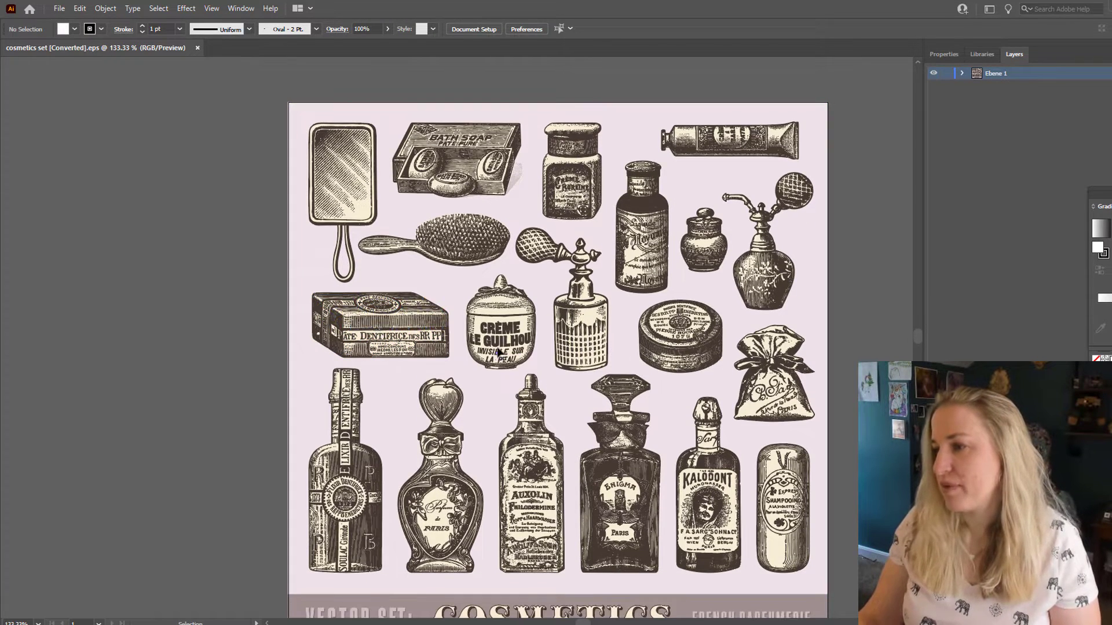
{"action": "left_click", "coordinate": [501, 361]}
{"action": "left_click", "coordinate": [418, 346]}
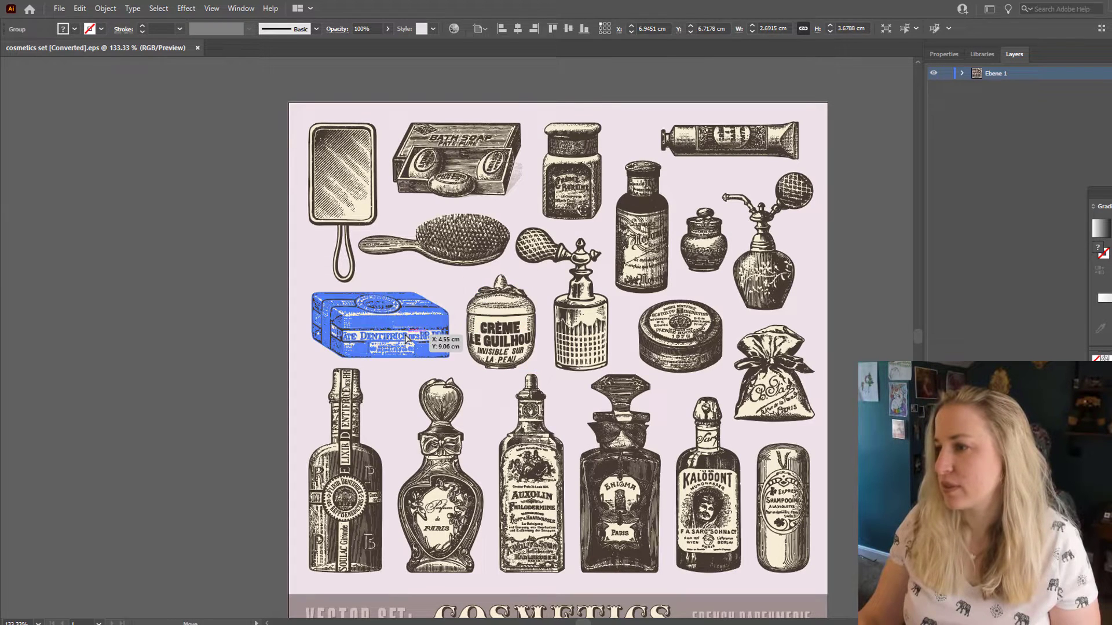
{"action": "key", "text": "a"}
{"action": "left_click", "coordinate": [404, 337]}
{"action": "left_click", "coordinate": [506, 324]}
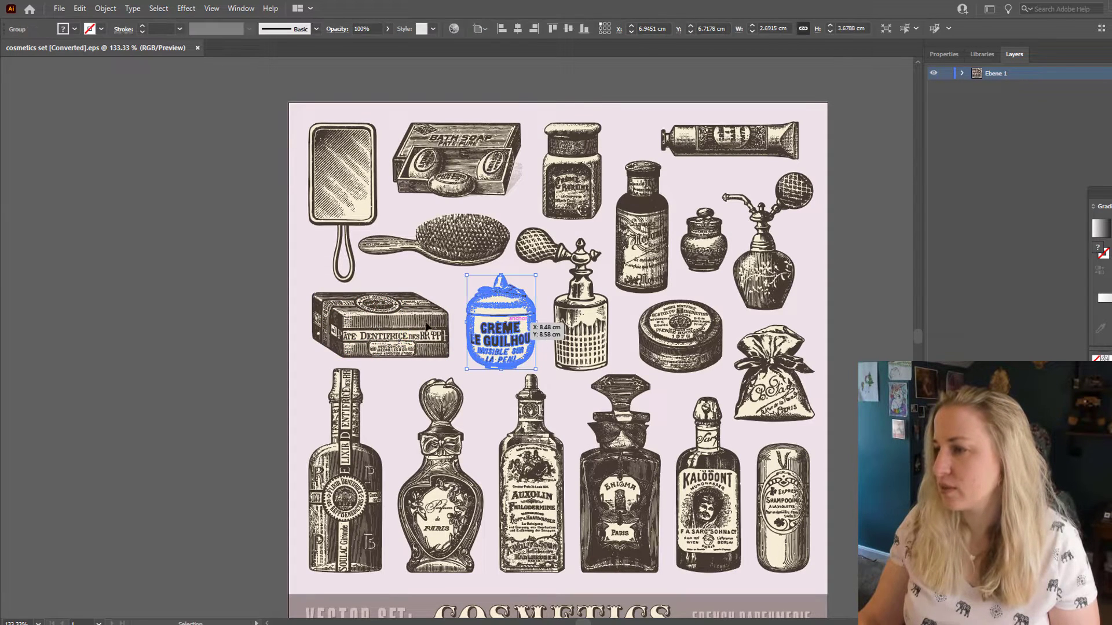
{"action": "left_click", "coordinate": [394, 331]}
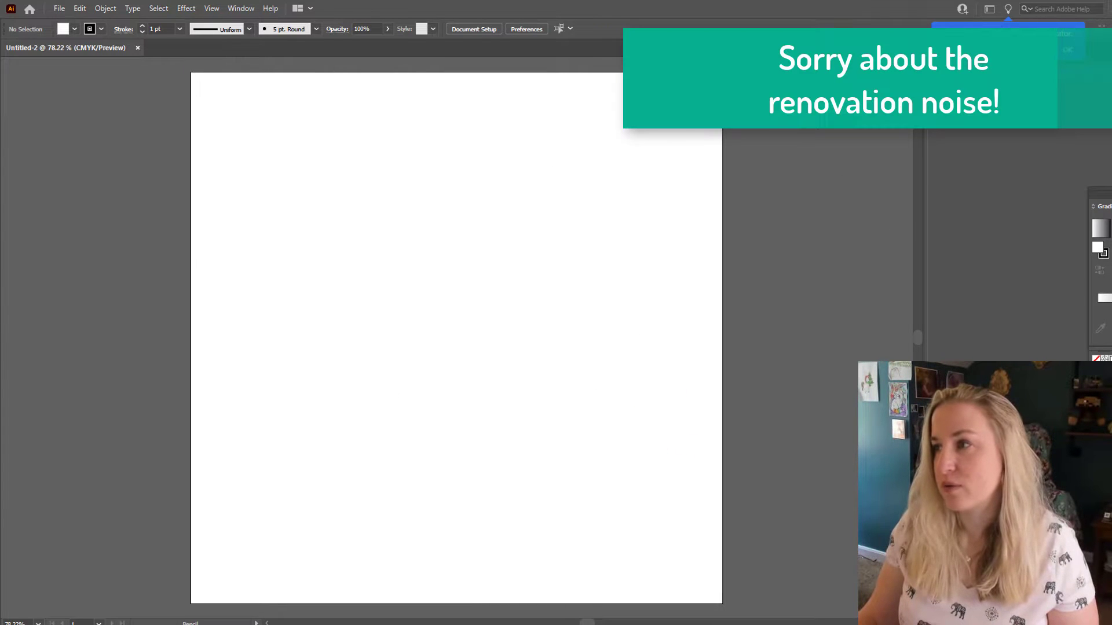
Paste the cosmetics illustrations into the blank document and arrange them in three rows around the central Auxolin bottle.
{"action": "key", "text": "ctrl+v"}
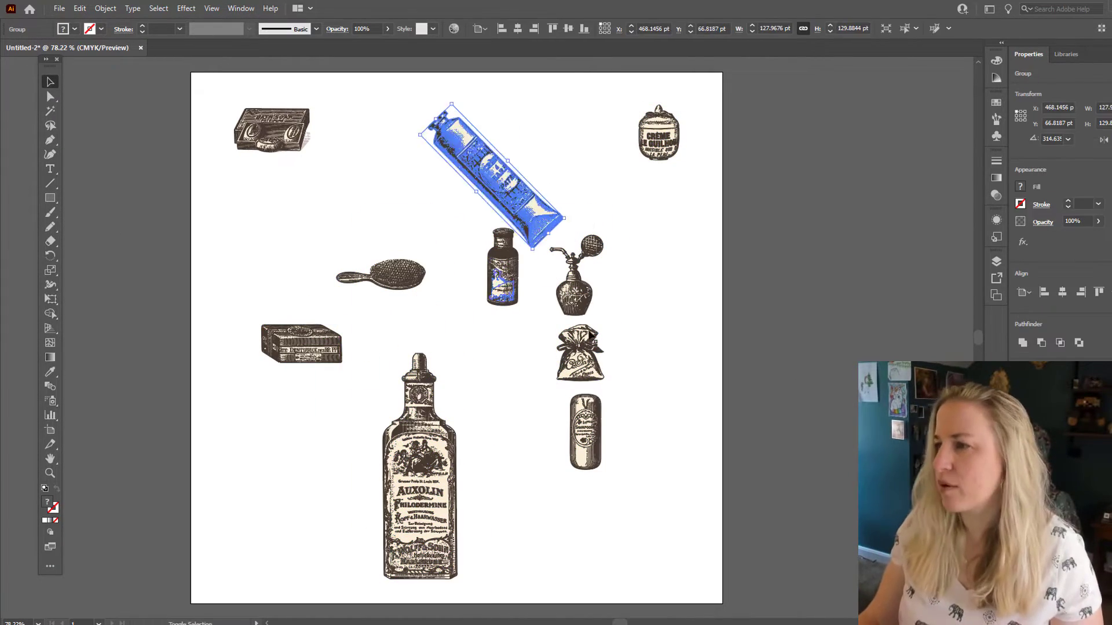
{"action": "left_click_drag", "start_coordinate": [586, 432], "coordinate": [243, 509]}
{"action": "left_click_drag", "start_coordinate": [419, 466], "coordinate": [458, 359]}
{"action": "left_click_drag", "start_coordinate": [579, 405], "coordinate": [281, 513]}
{"action": "left_click_drag", "start_coordinate": [503, 267], "coordinate": [640, 515]}
{"action": "left_click_drag", "start_coordinate": [350, 206], "coordinate": [491, 519]}
{"action": "mouse_move", "coordinate": [301, 344]}
{"action": "left_mouse_down"}
{"action": "mouse_move", "coordinate": [669, 290]}
{"action": "mouse_move", "coordinate": [289, 325]}
{"action": "left_mouse_up"}
Enlarge the cream jar in the upper row and shift the hairbrush slightly left and lower in the bottom row.
{"action": "left_click", "coordinate": [640, 173]}
{"action": "left_click_drag", "start_coordinate": [661, 174], "coordinate": [675, 193]}
{"action": "left_click", "coordinate": [751, 284]}
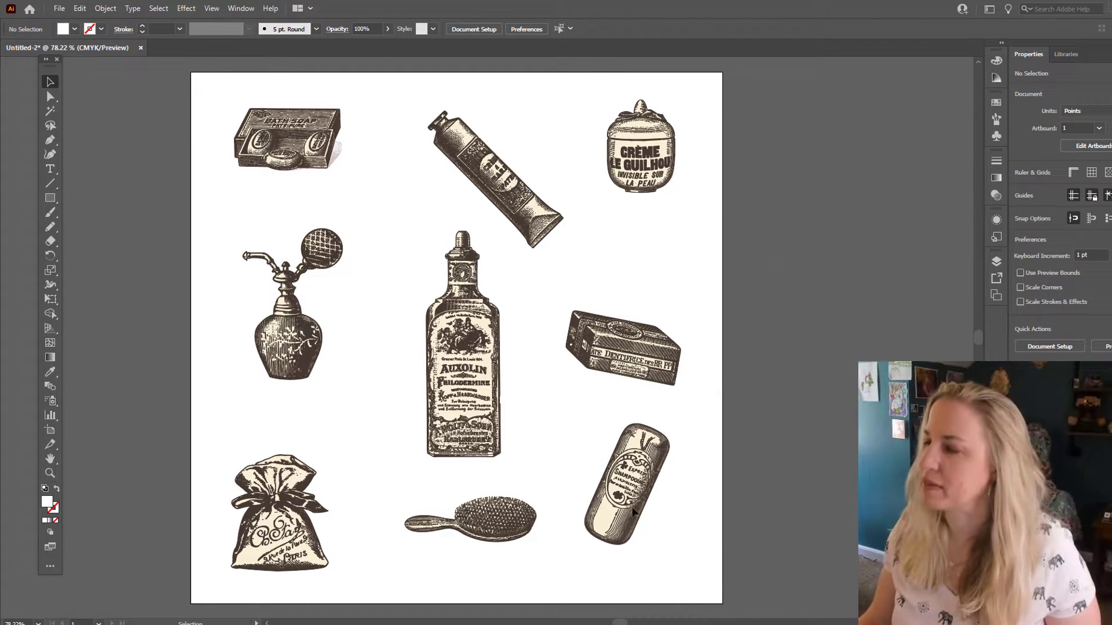
{"action": "left_click_drag", "start_coordinate": [517, 532], "coordinate": [506, 539]}
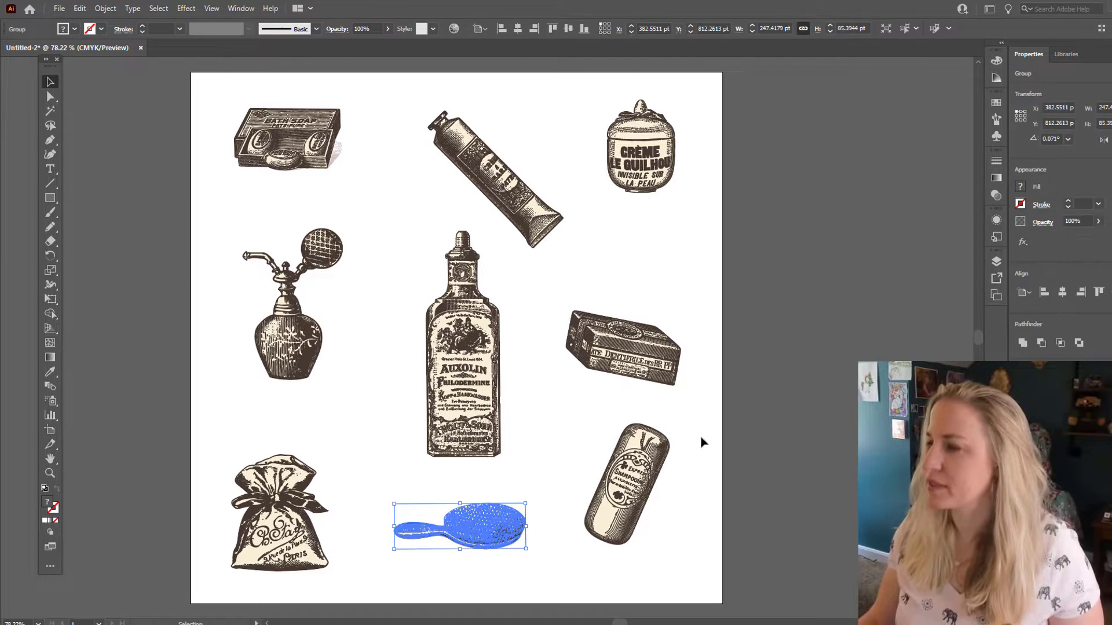
{"action": "left_click", "coordinate": [745, 439]}
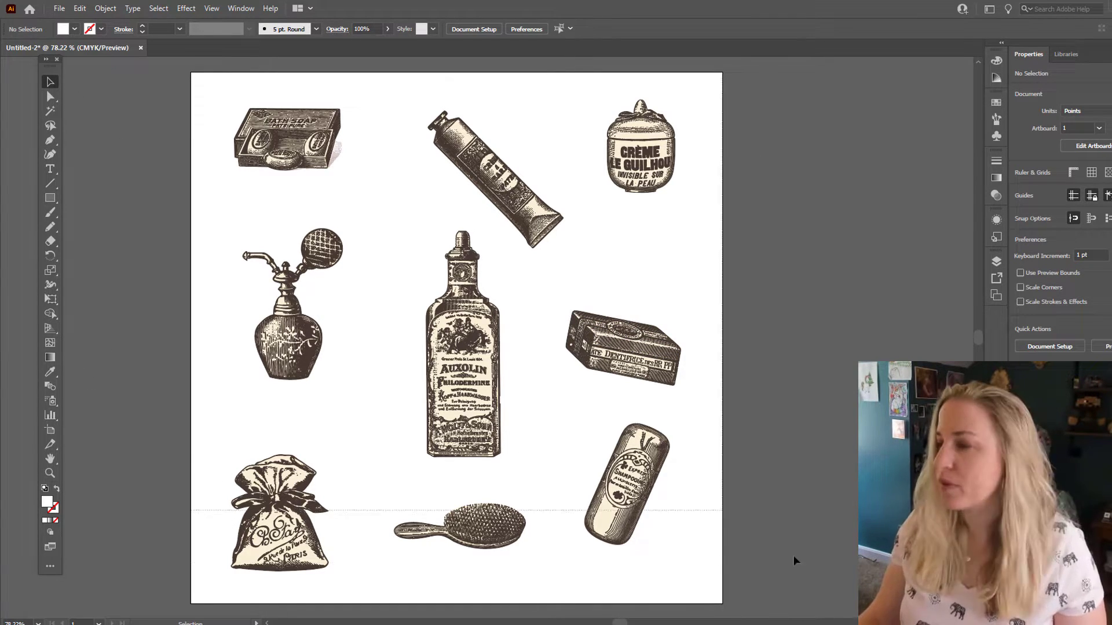
Select all the illustrations on the artboard and group them.
{"action": "scroll", "coordinate": [793, 554], "scroll_direction": "down", "scroll_amount": 2}
{"action": "key", "text": "ctrl+a"}
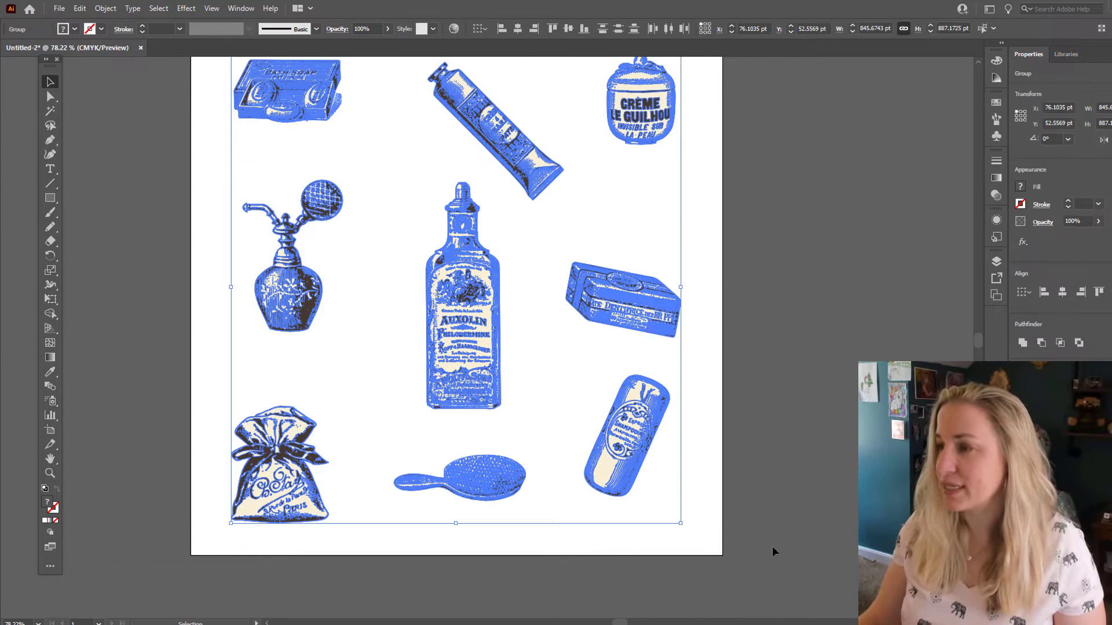
{"action": "key", "text": "ctrl+g"}
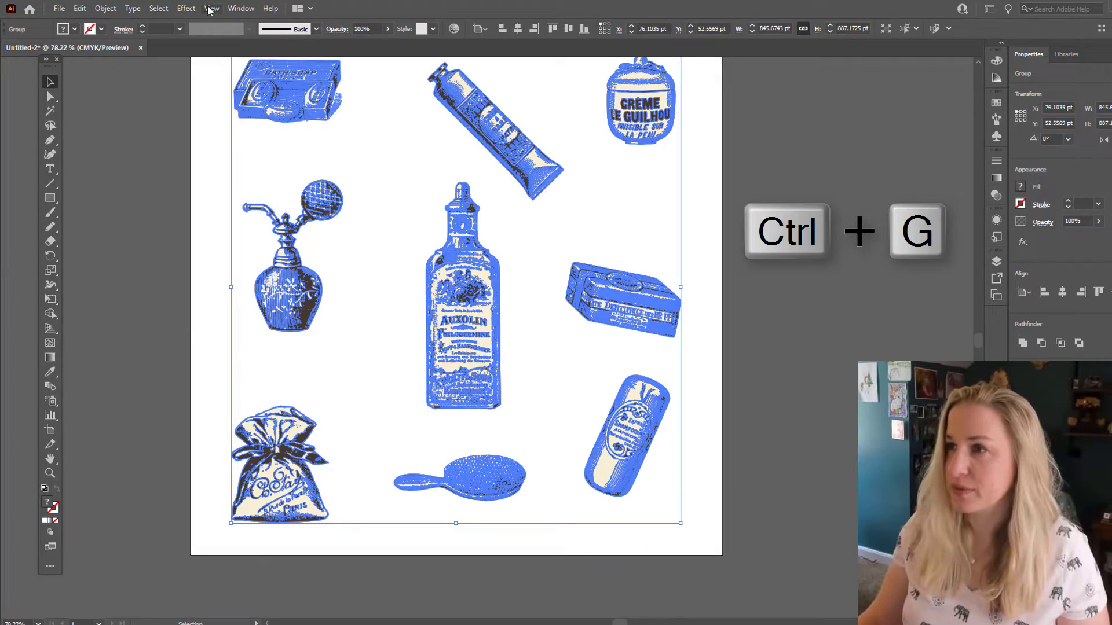
{"action": "left_click", "coordinate": [106, 8]}
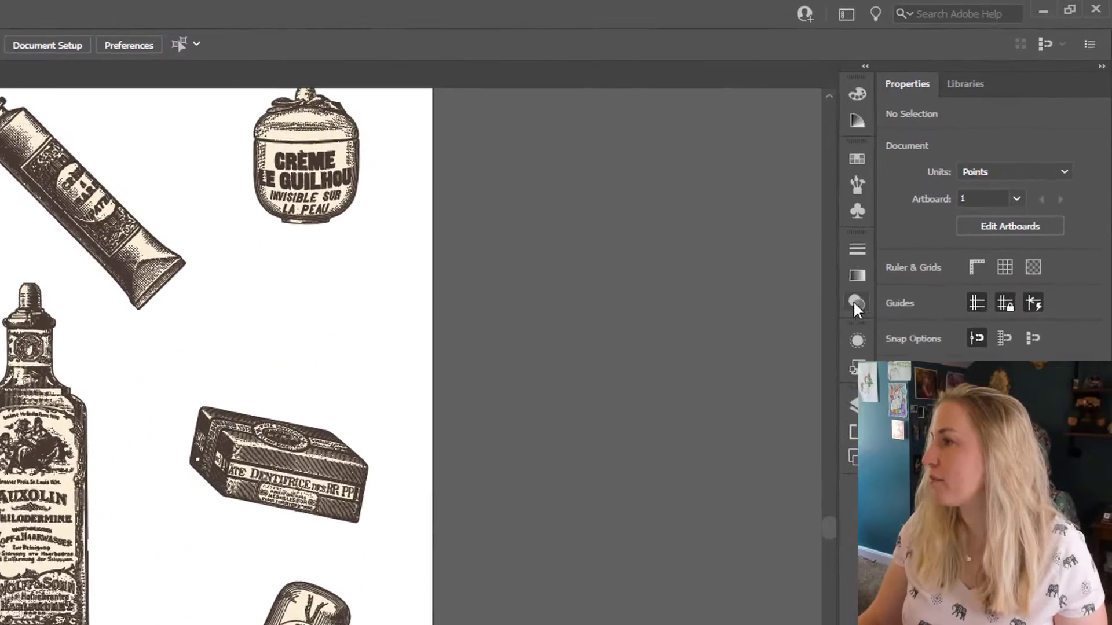
Add the grouped illustrations to the swatches as a pattern, preview the repeating tile, and cancel pattern editing.
{"action": "left_click", "coordinate": [841, 169]}
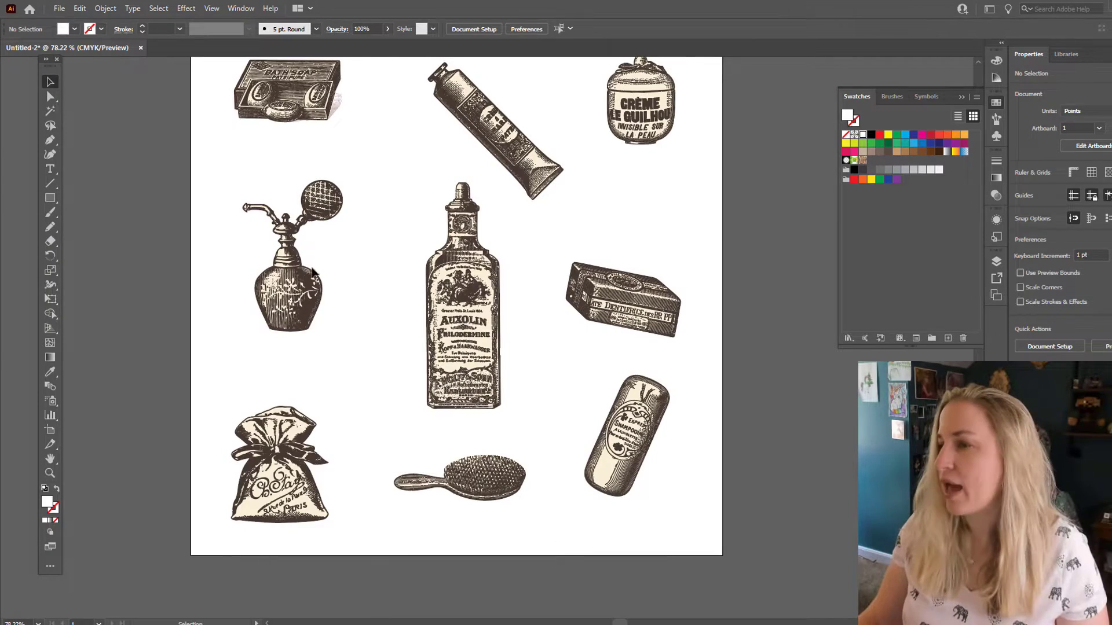
{"action": "left_click", "coordinate": [441, 281]}
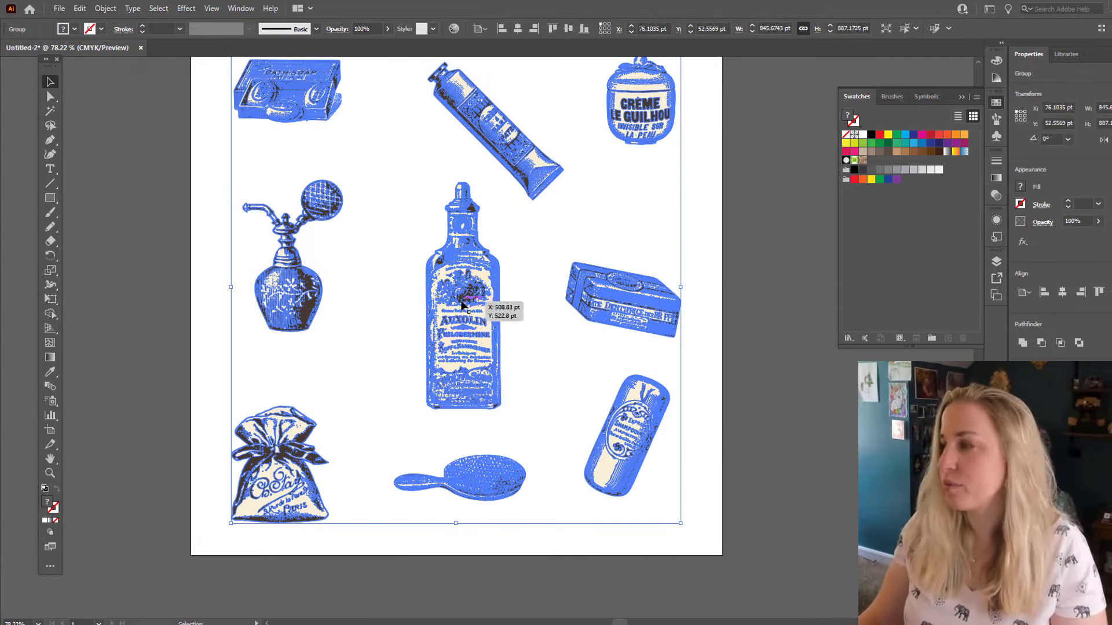
{"action": "left_click_drag", "start_coordinate": [471, 315], "coordinate": [893, 201]}
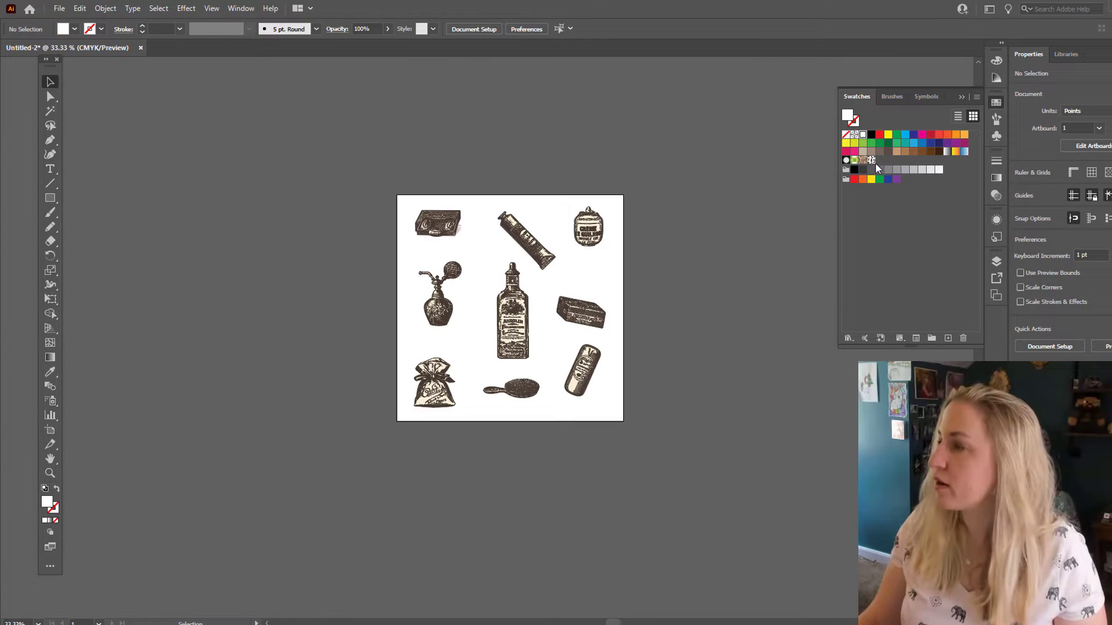
{"action": "double_click", "coordinate": [873, 160]}
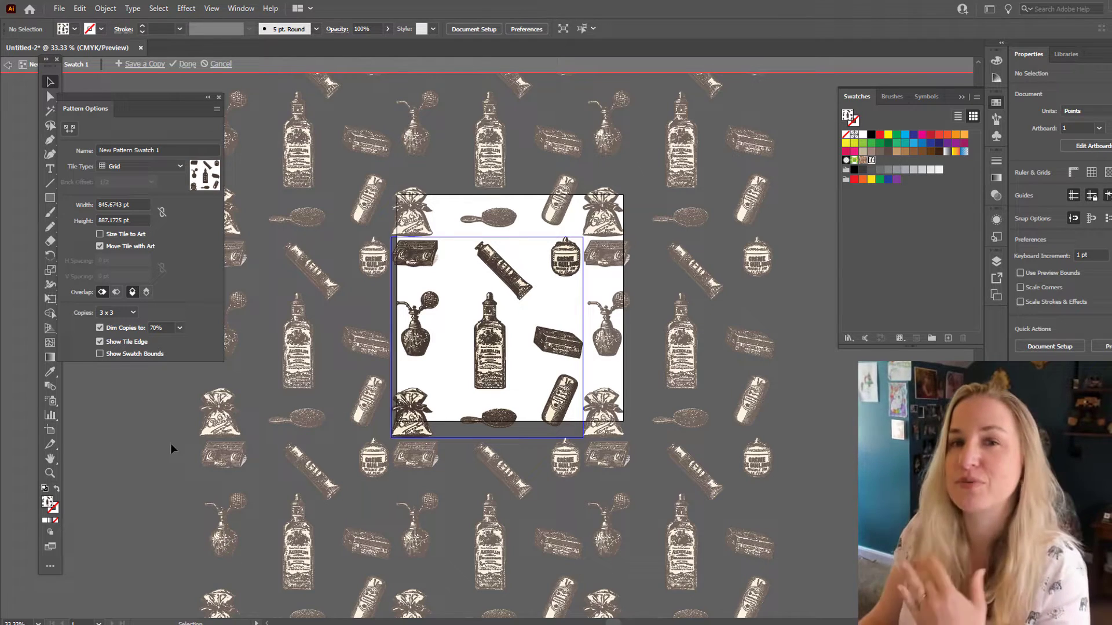
{"action": "left_click", "coordinate": [219, 64]}
Draw a 1000 × 1000 pt rectangle covering the artboard behind the illustrations and fill it with light blue.
{"action": "left_click", "coordinate": [51, 197]}
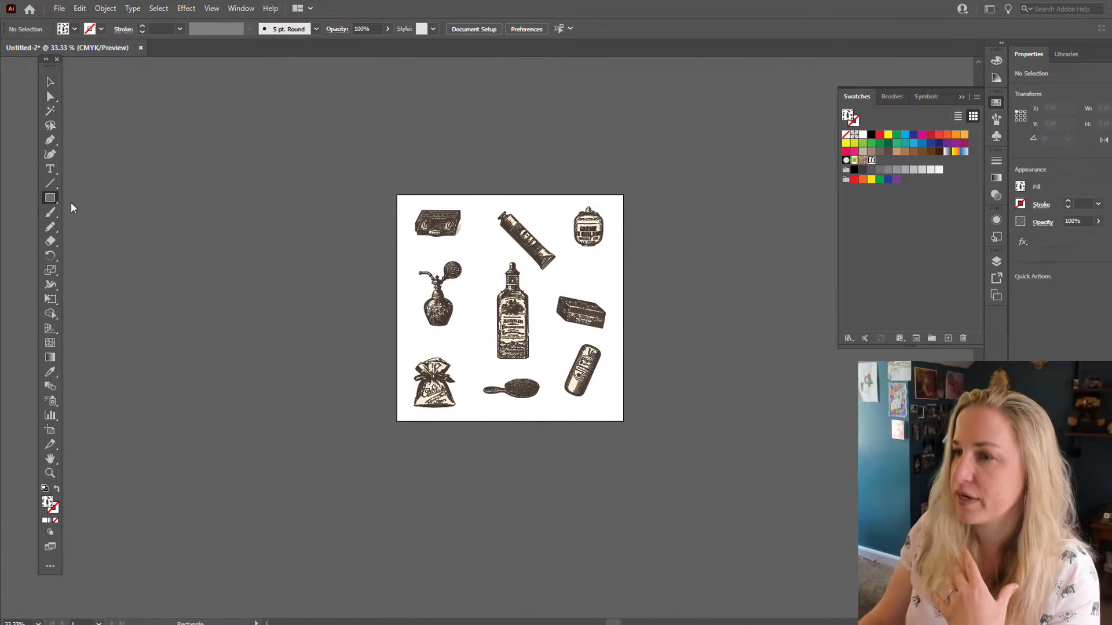
{"action": "left_click_drag", "start_coordinate": [397, 195], "coordinate": [623, 421]}
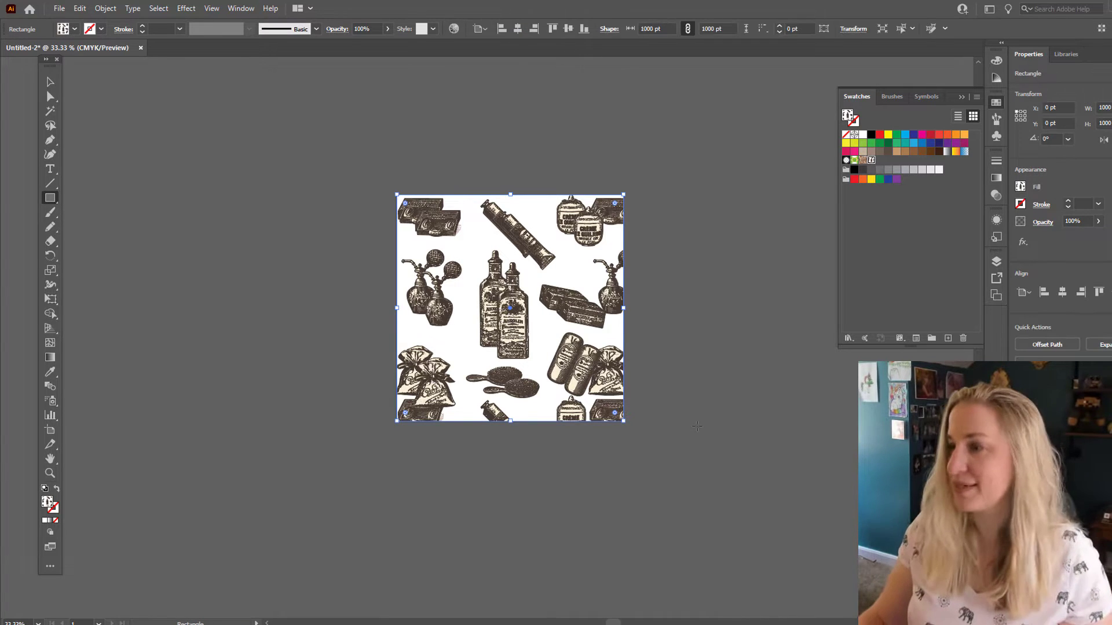
{"action": "left_click", "coordinate": [863, 143]}
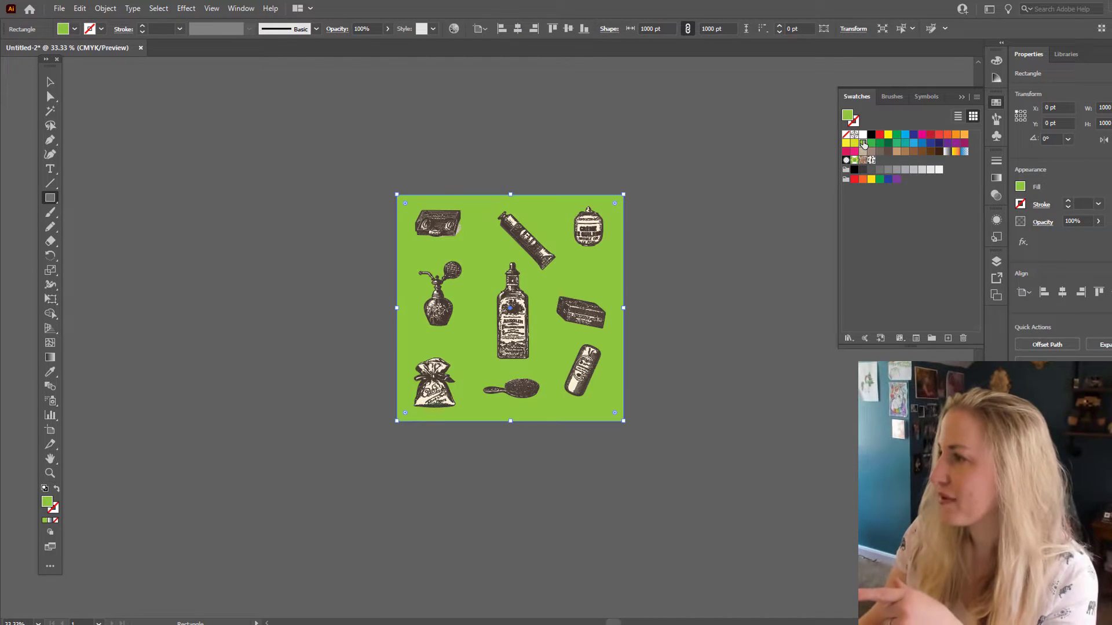
{"action": "left_click", "coordinate": [905, 135]}
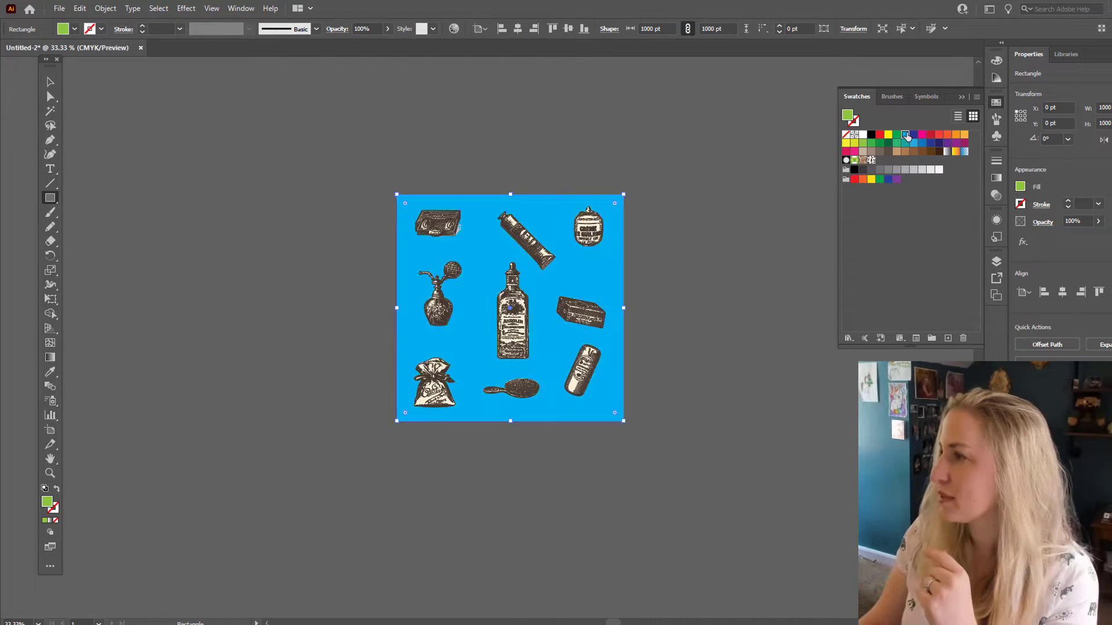
{"action": "double_click", "coordinate": [48, 503]}
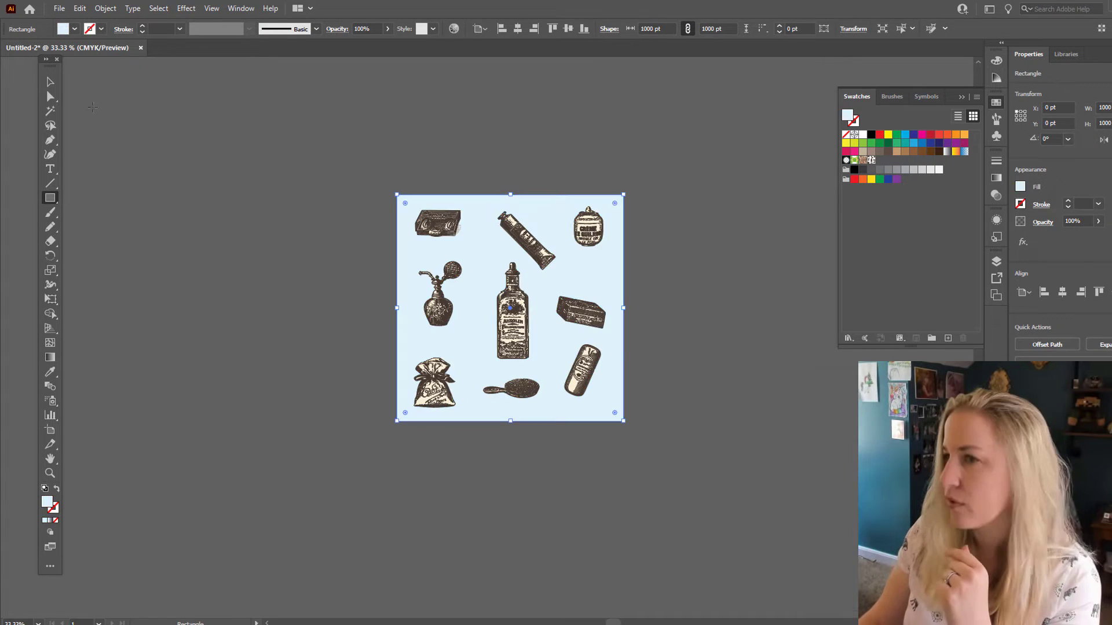
Add the light blue rectangle and the illustrations together to the swatches as a second pattern.
{"action": "key", "text": "v"}
{"action": "left_click_drag", "start_coordinate": [322, 139], "coordinate": [762, 595]}
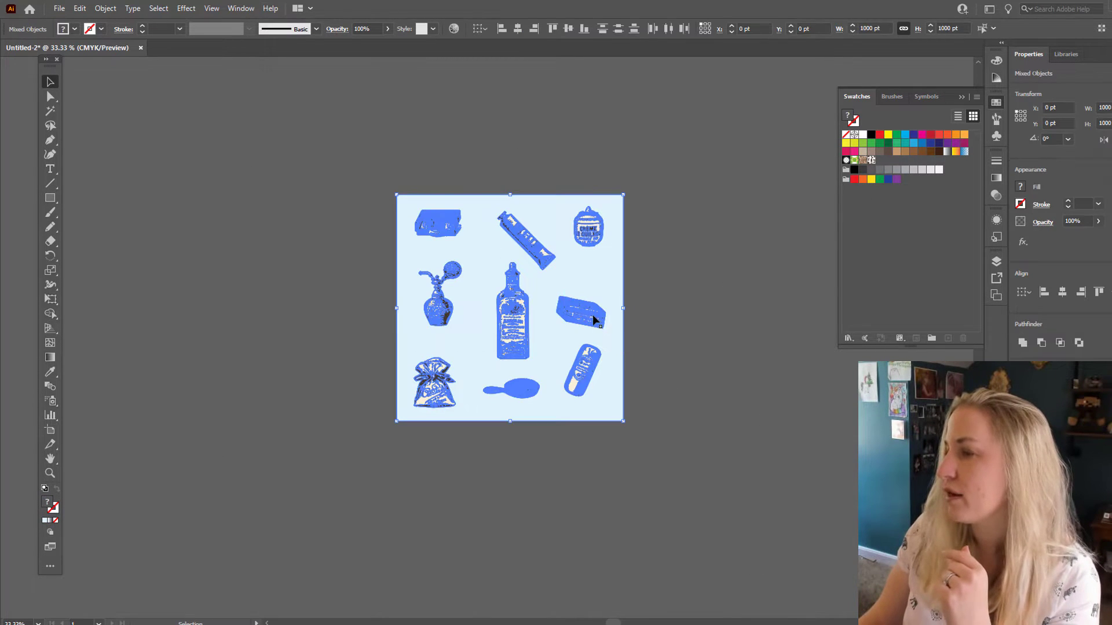
{"action": "left_click_drag", "start_coordinate": [593, 315], "coordinate": [919, 199]}
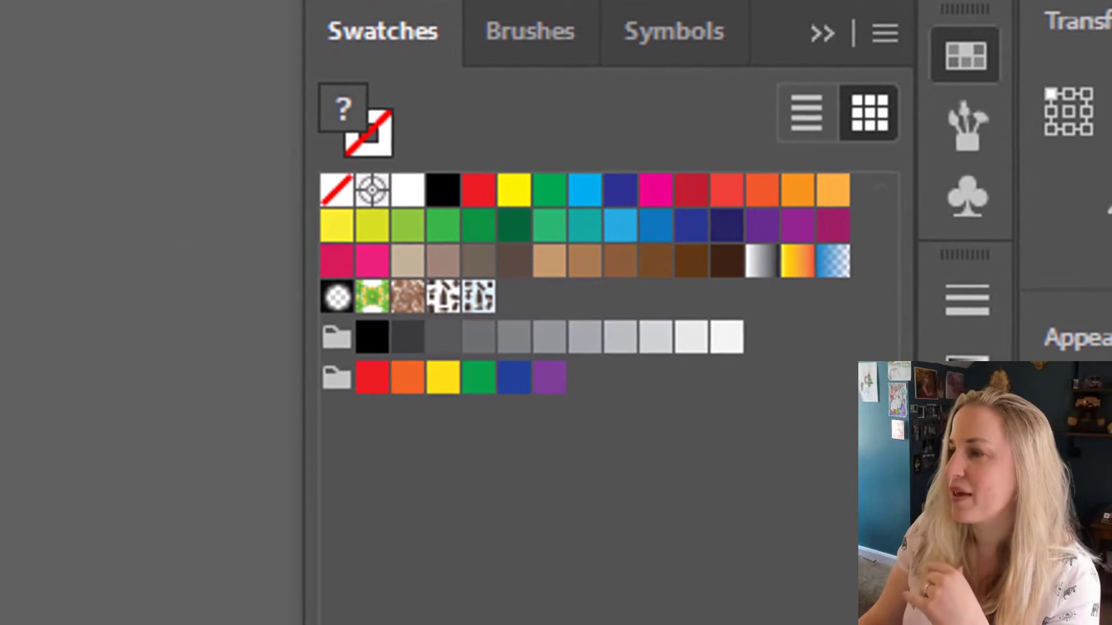
Open the light blue pattern swatch for editing and move all its tile artwork to line up with the artboard.
{"action": "double_click", "coordinate": [473, 302]}
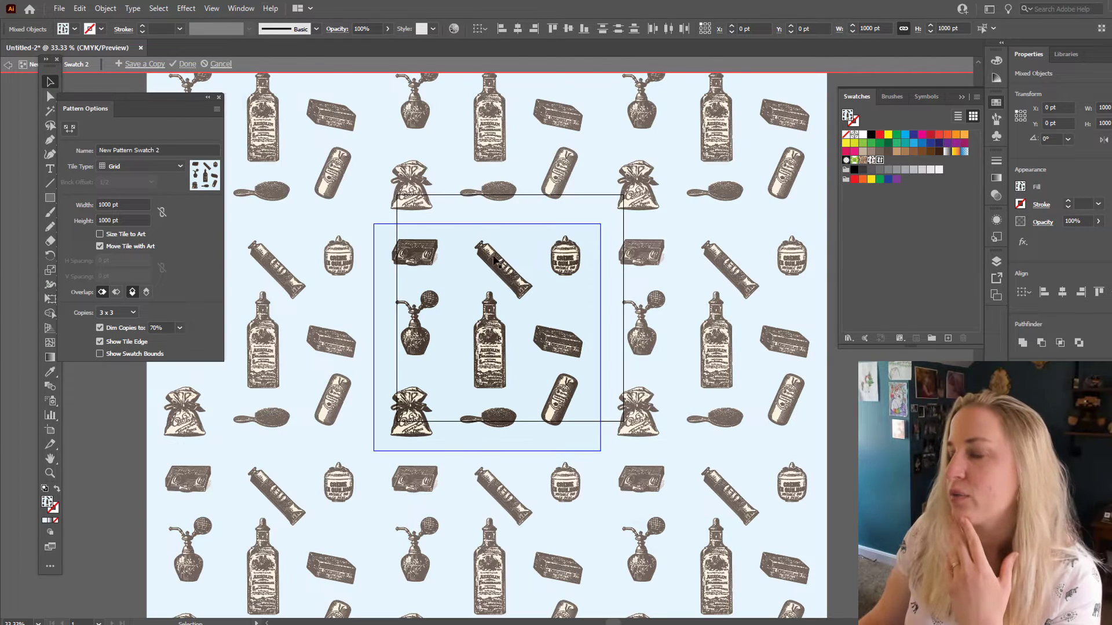
{"action": "left_click", "coordinate": [225, 379]}
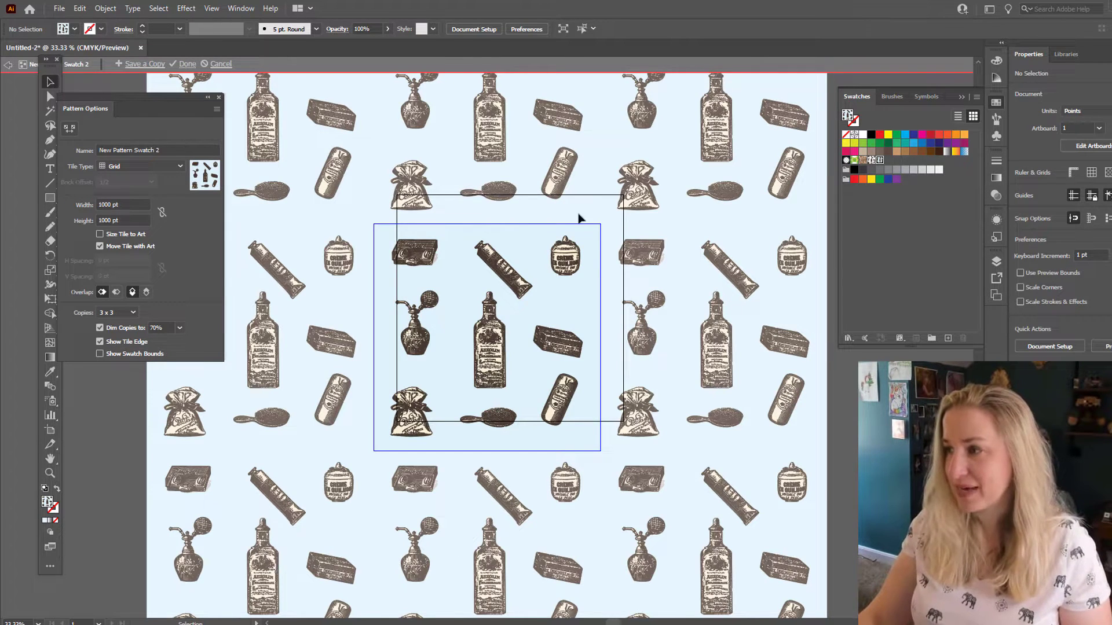
{"action": "scroll", "coordinate": [561, 324], "scroll_direction": "down", "scroll_amount": 1}
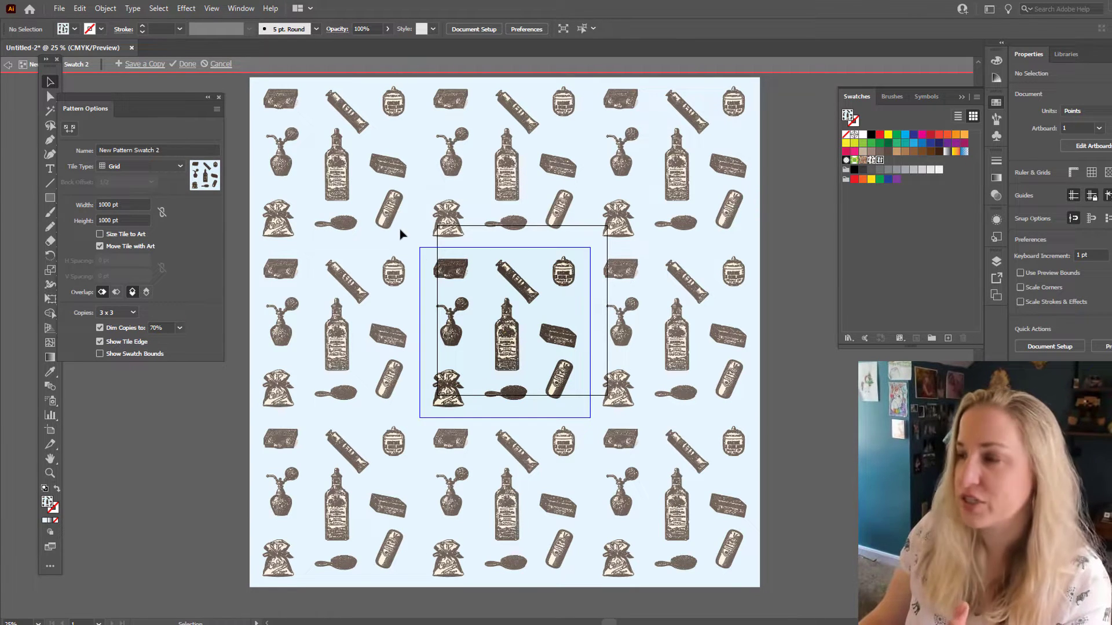
{"action": "left_click_drag", "start_coordinate": [399, 231], "coordinate": [596, 428]}
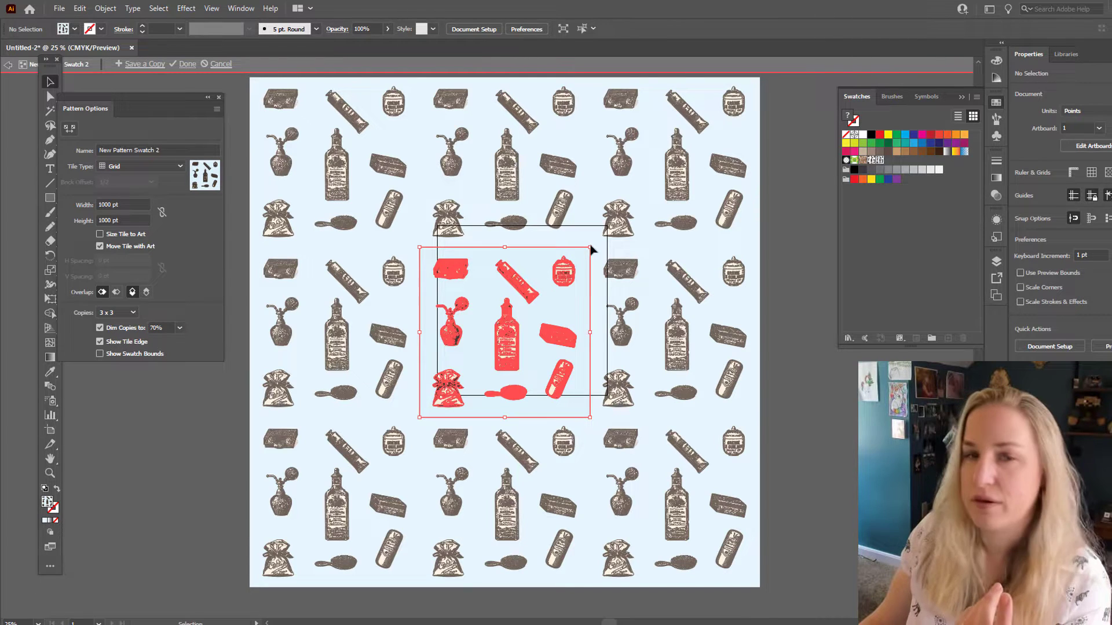
{"action": "left_click_drag", "start_coordinate": [572, 281], "coordinate": [593, 257]}
{"action": "left_click", "coordinate": [794, 388]}
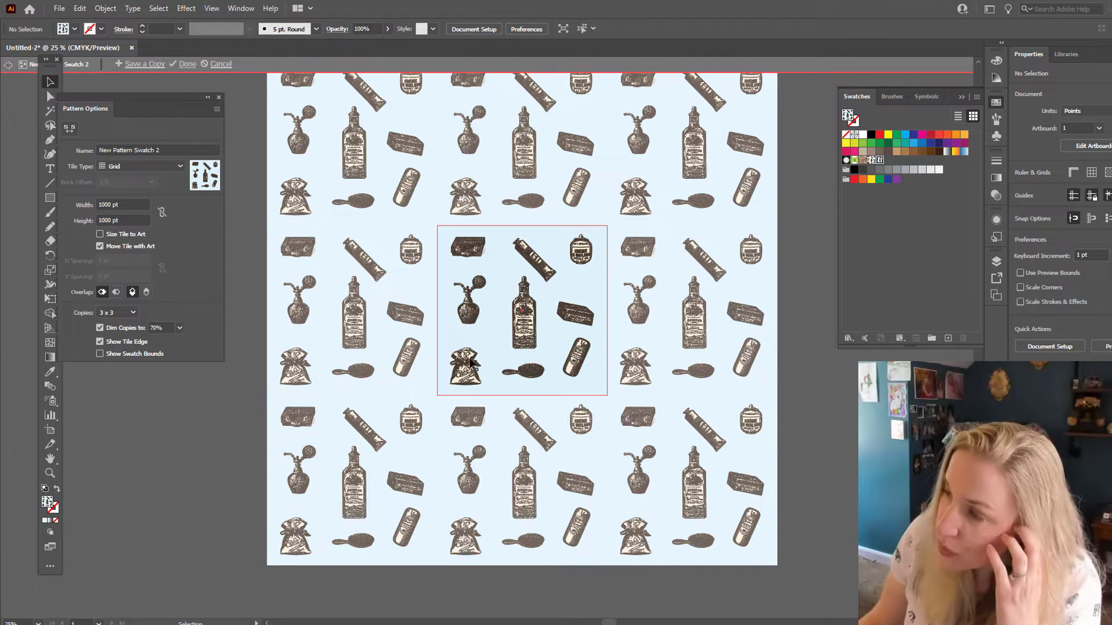
Ungroup the illustrations inside the pattern tile and clear the selection.
{"action": "left_click", "coordinate": [543, 339]}
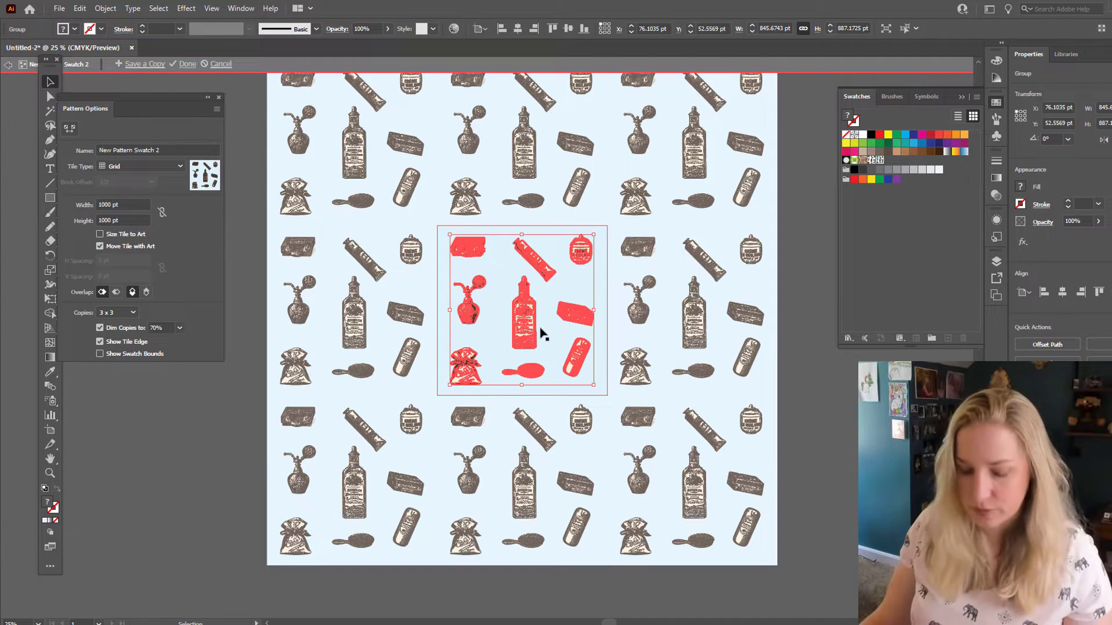
{"action": "key", "text": "ctrl"}
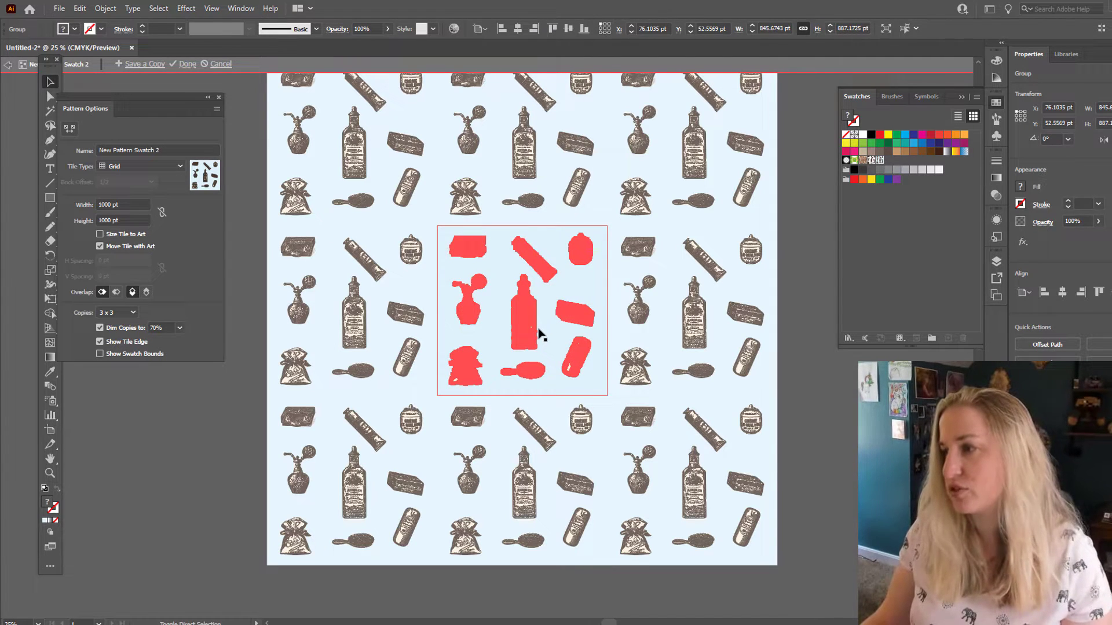
{"action": "left_click", "coordinate": [779, 352]}
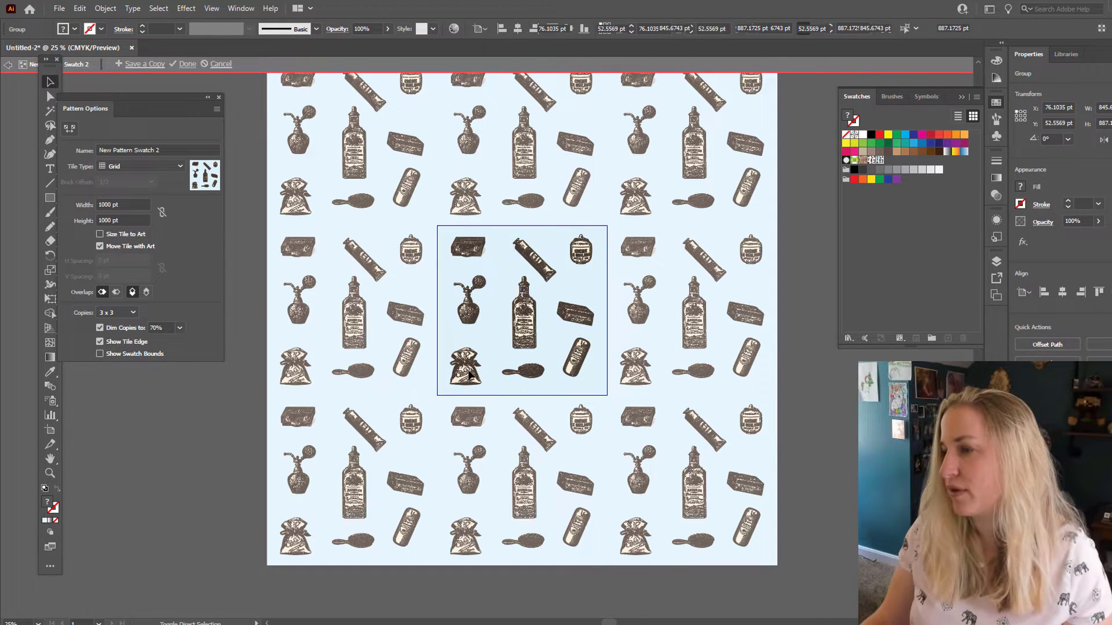
Reposition the drawstring pouch near the tile's lower-left corner and enlarge it to about 240 × 287 pt.
{"action": "left_click", "coordinate": [465, 376]}
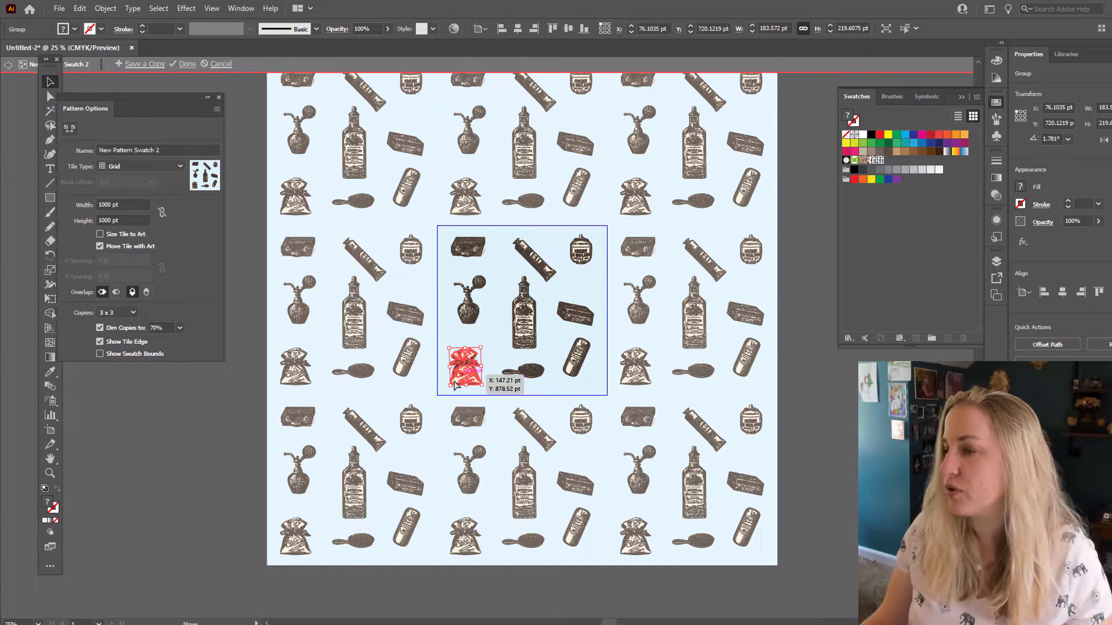
{"action": "left_click_drag", "start_coordinate": [455, 384], "coordinate": [457, 385]}
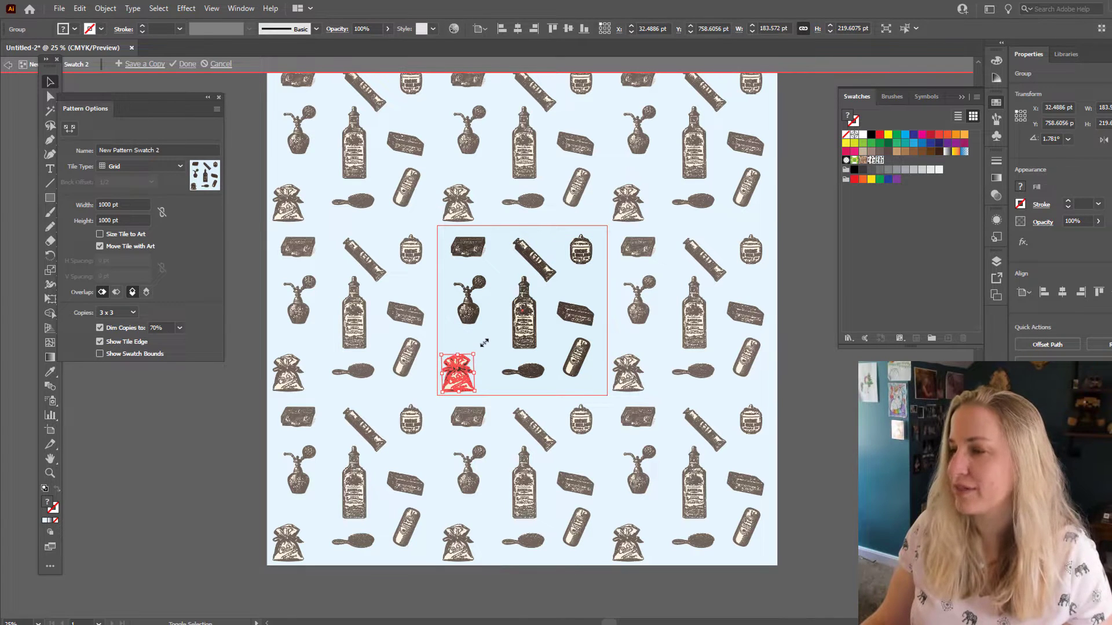
{"action": "left_click_drag", "start_coordinate": [484, 342], "coordinate": [484, 343]}
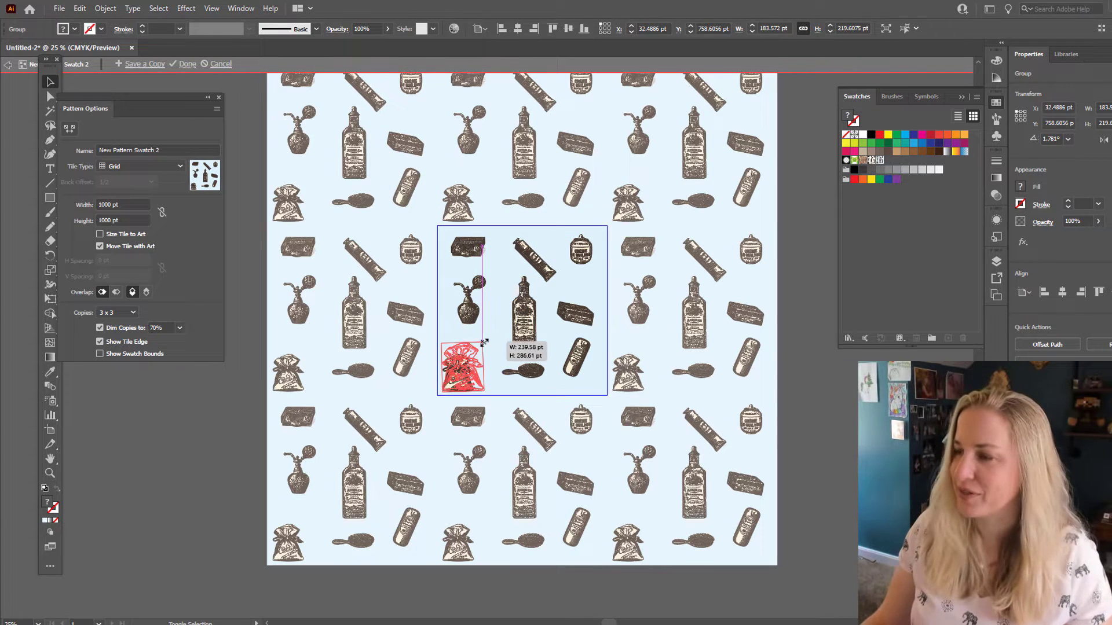
{"action": "left_click_drag", "start_coordinate": [648, 401], "coordinate": [659, 389]}
{"action": "left_click", "coordinate": [658, 389]}
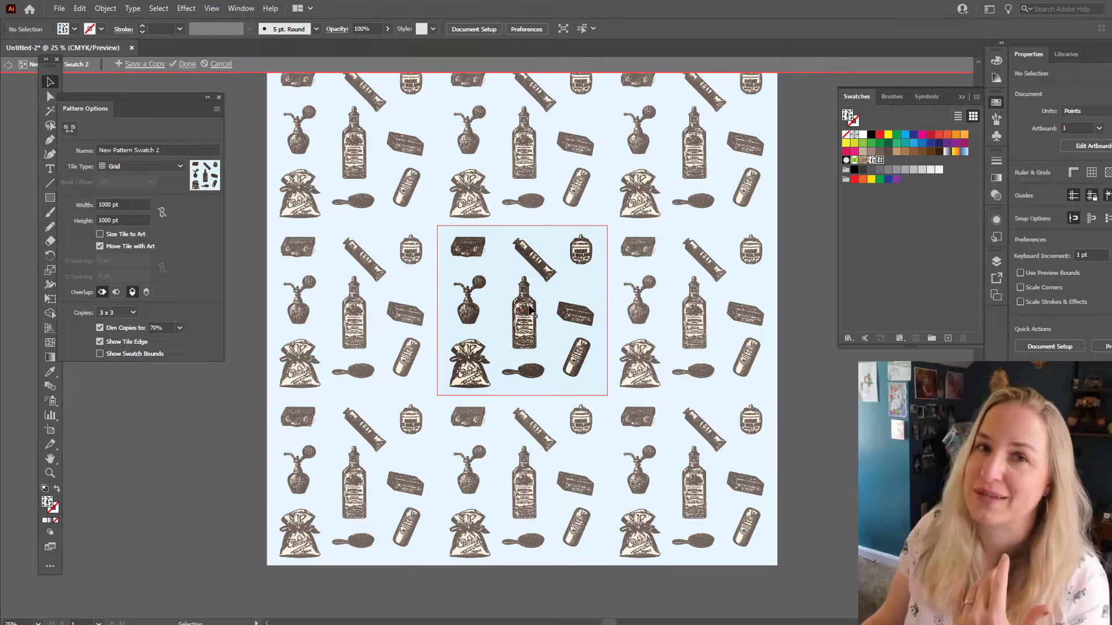
Set the opacity of the tall central bottle to 80%.
{"action": "left_click_drag", "start_coordinate": [529, 313], "coordinate": [528, 311]}
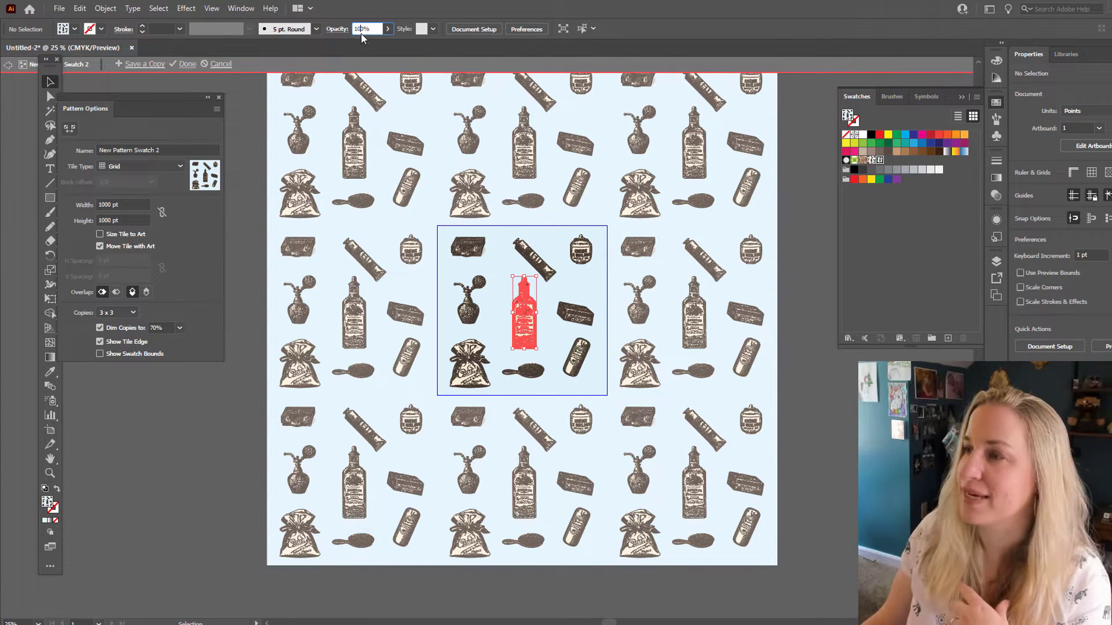
{"action": "type", "text": "80"}
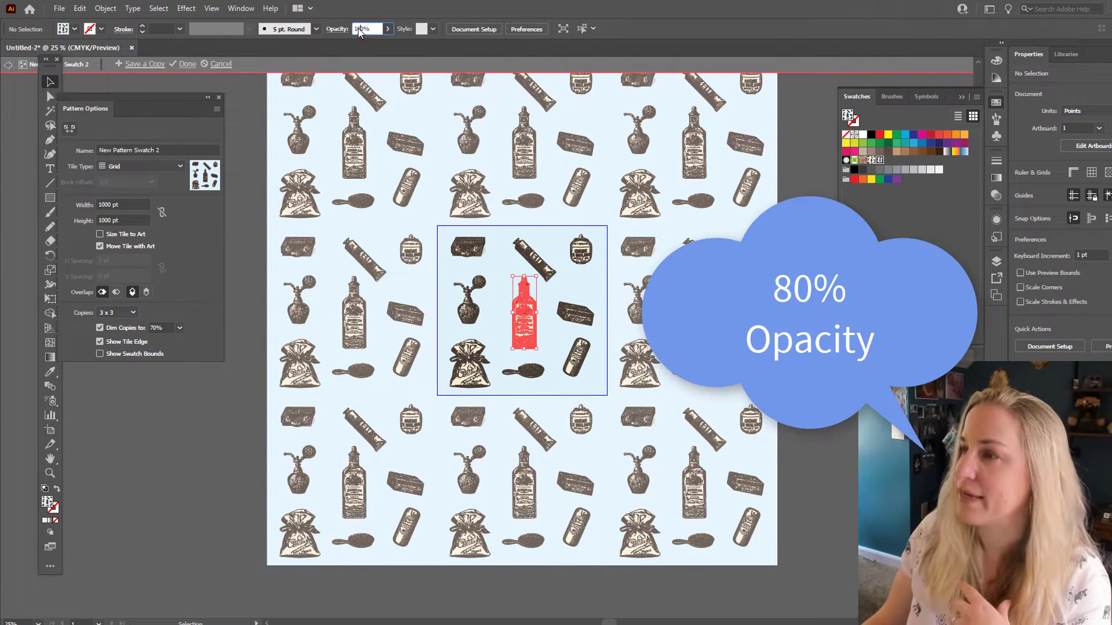
{"action": "key", "text": "Return"}
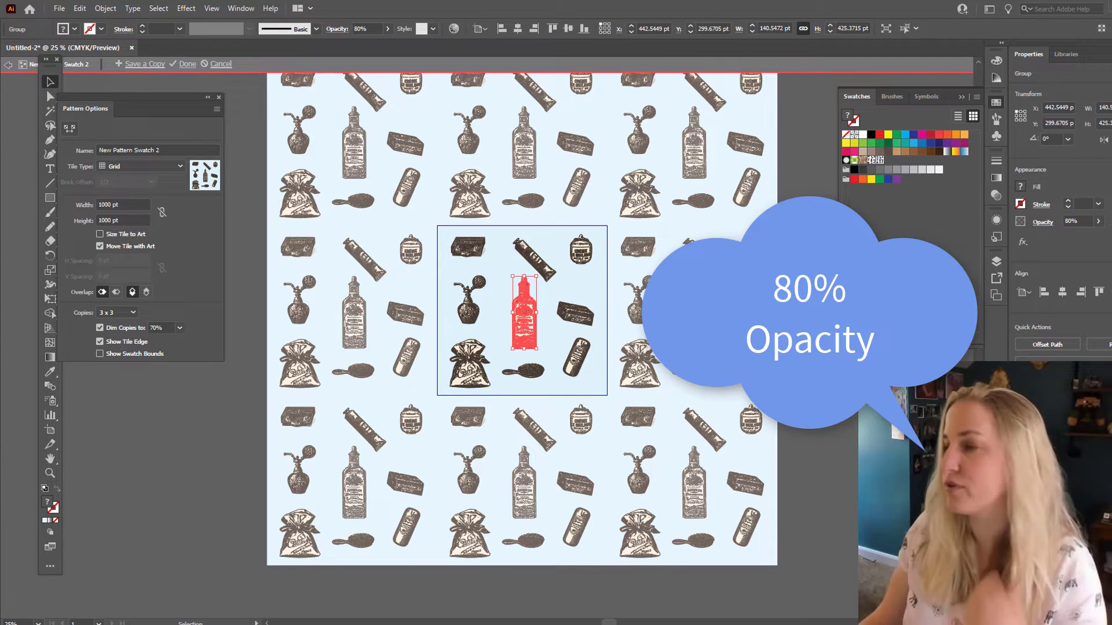
Lower the opacity of the other illustrations in the tile to varied levels, including the jar and pouch, and clear the selection.
{"action": "left_click", "coordinate": [573, 261]}
{"action": "key", "text": "Return"}
{"action": "left_click", "coordinate": [828, 402]}
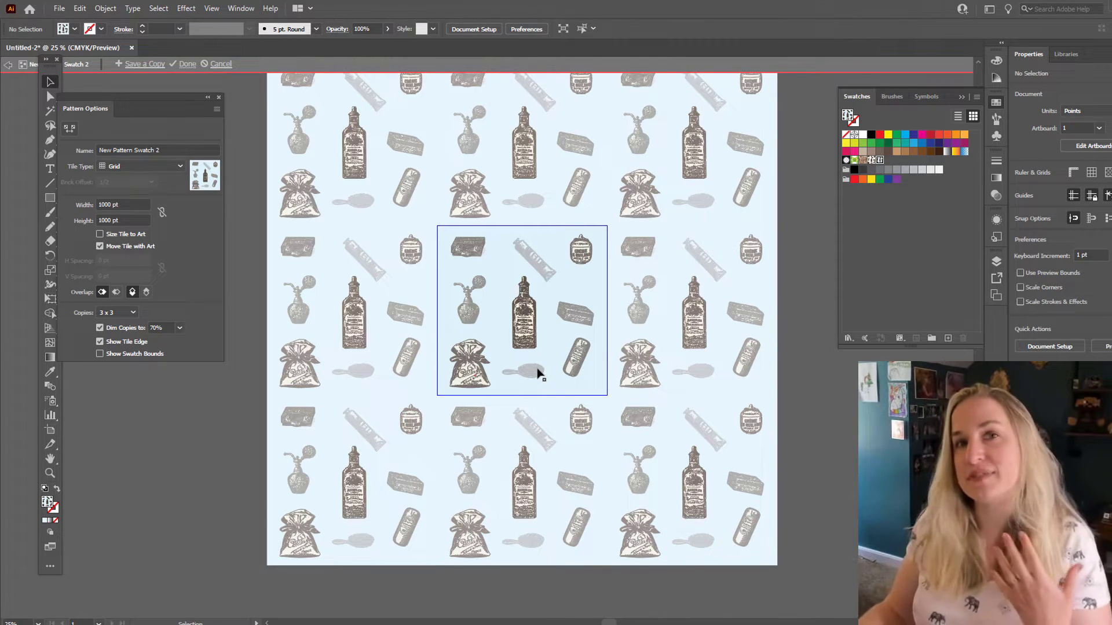
{"action": "left_click", "coordinate": [462, 350]}
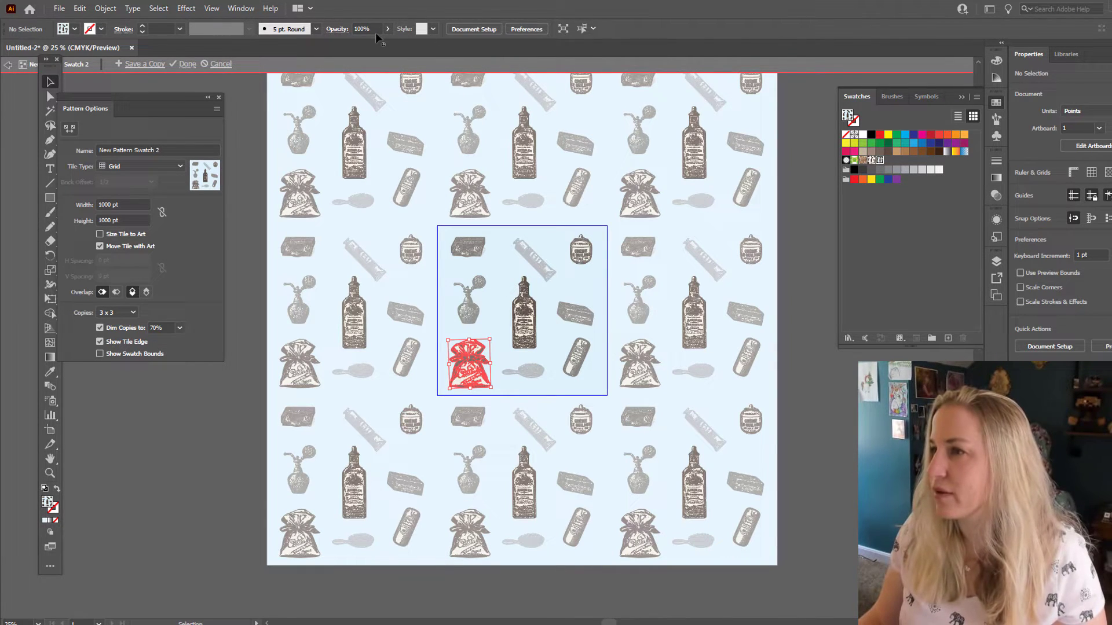
{"action": "left_click", "coordinate": [527, 315]}
{"action": "left_click", "coordinate": [815, 380]}
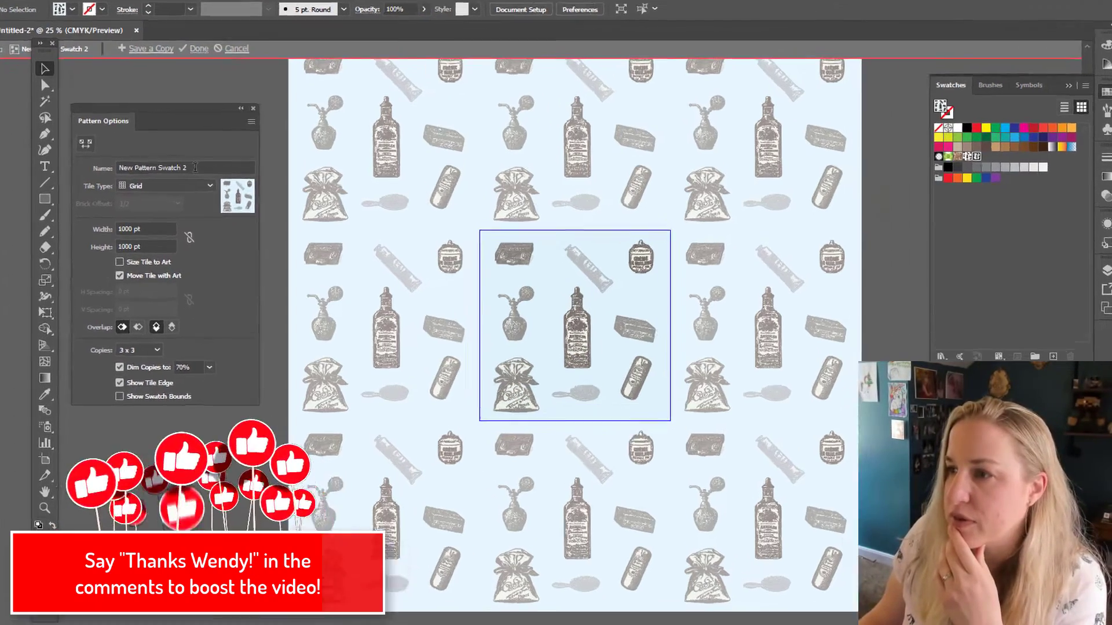
Rename the pattern swatch as Victorian Pattern.
{"action": "left_click", "coordinate": [195, 167]}
{"action": "type", "text": "Victor"}
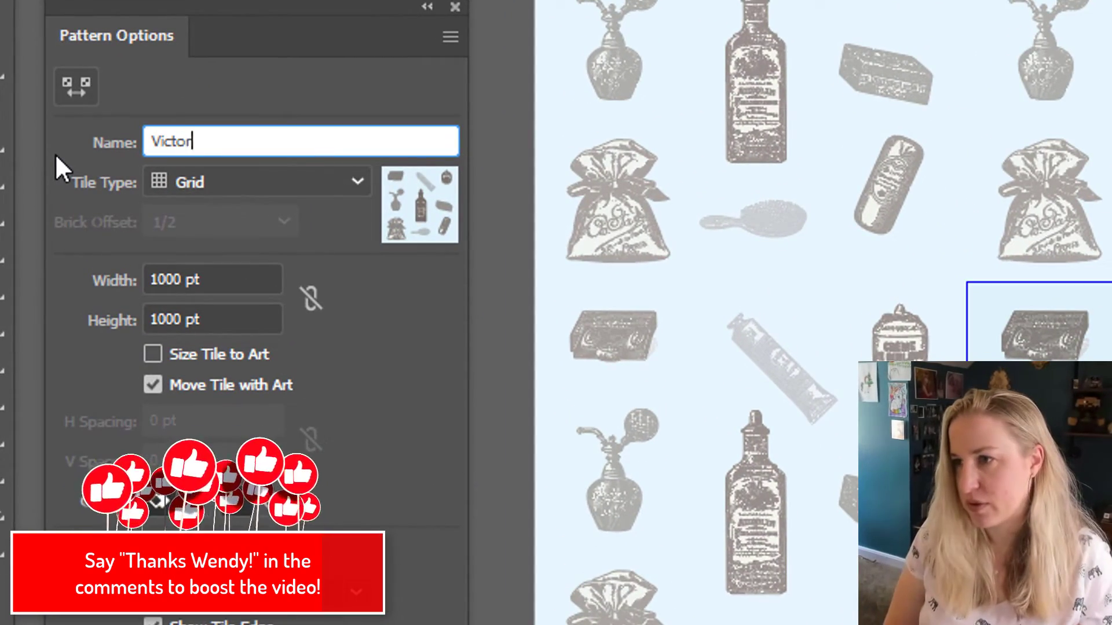
{"action": "type", "text": "ian Pattern"}
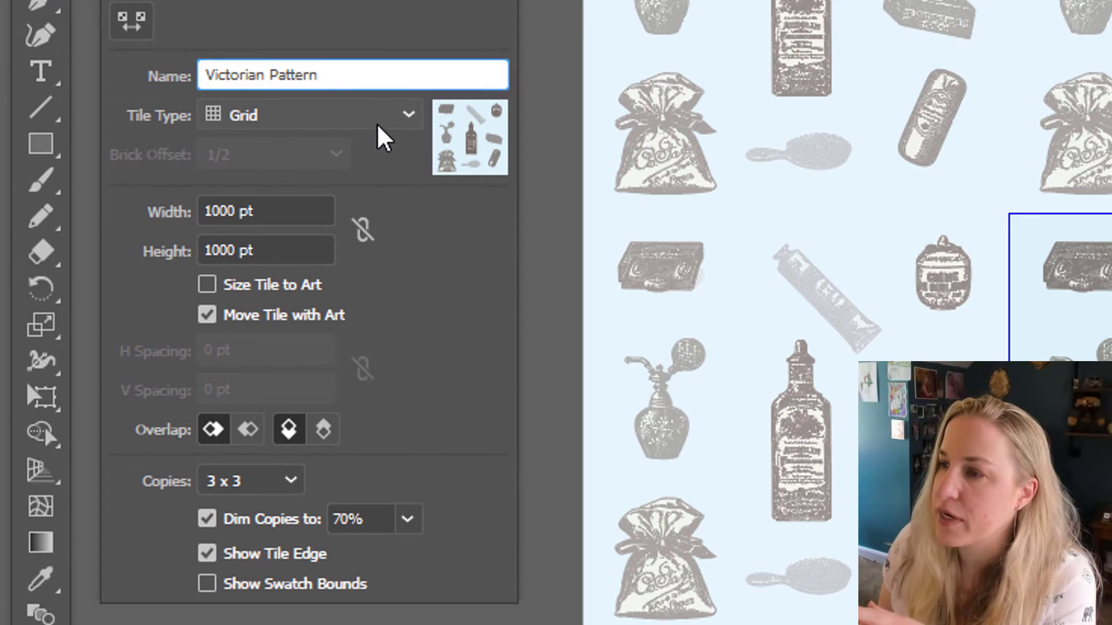
Try the Brick by Row tile type with a brick offset of 1/4.
{"action": "left_click", "coordinate": [377, 122]}
{"action": "key", "text": "Escape"}
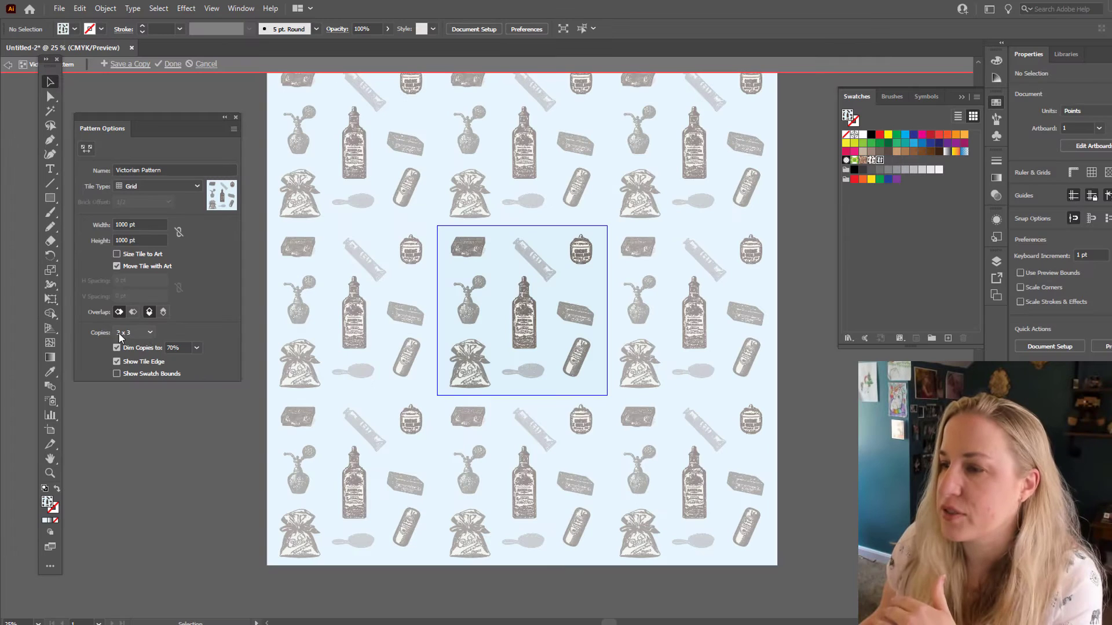
{"action": "left_click", "coordinate": [168, 186]}
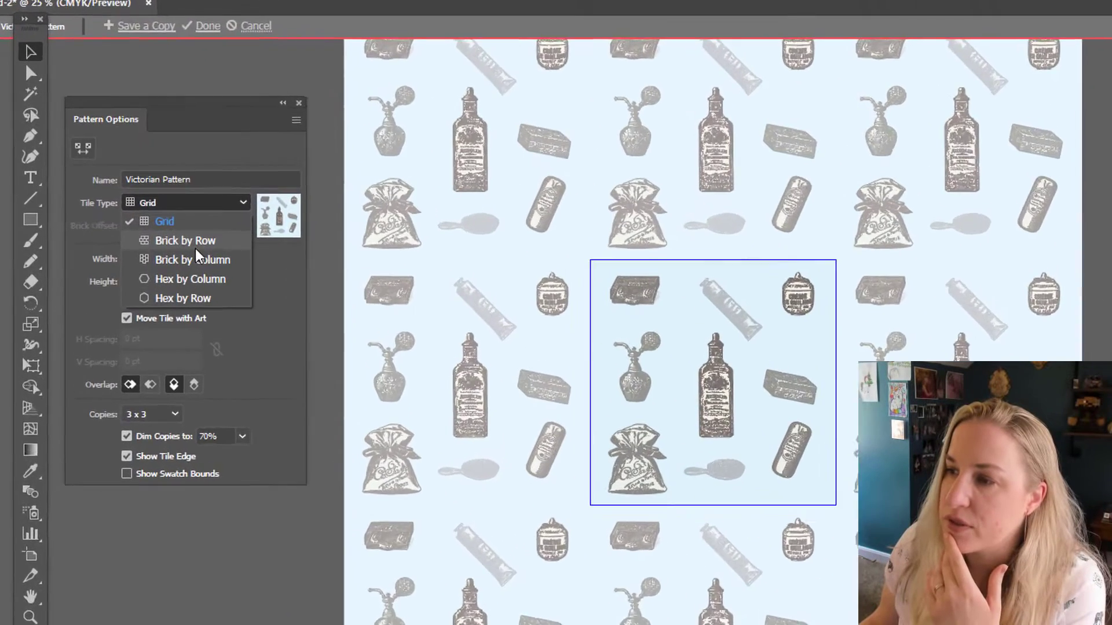
{"action": "key", "text": "Escape"}
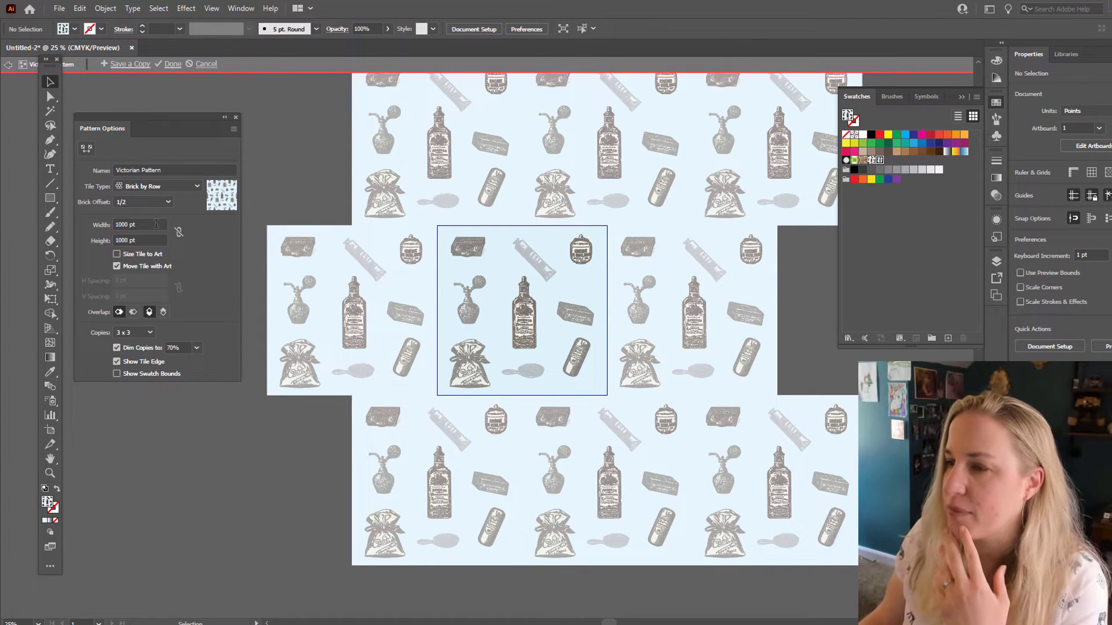
{"action": "left_click", "coordinate": [168, 202]}
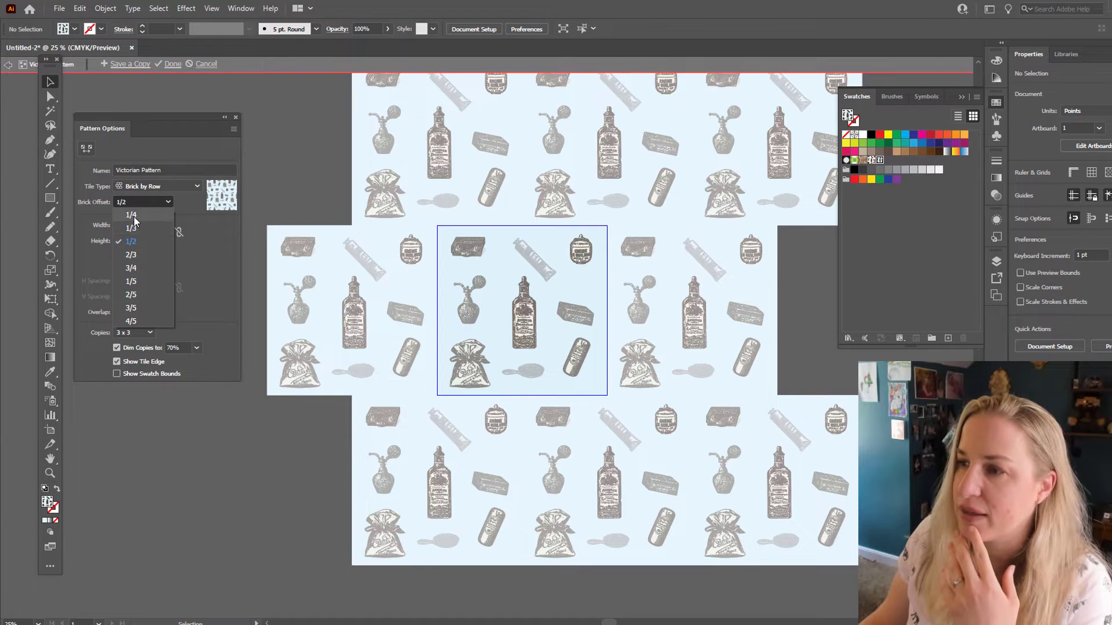
{"action": "left_click", "coordinate": [131, 241]}
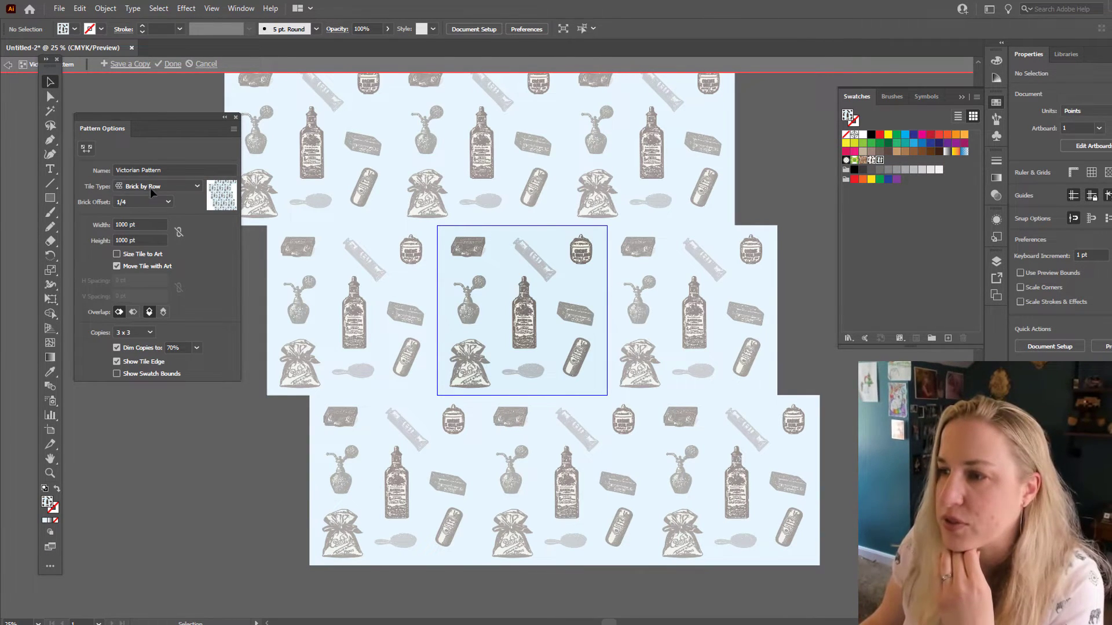
Try the Hex by Column tile type and return the pattern to the Grid tile type.
{"action": "left_click", "coordinate": [156, 202]}
{"action": "left_click", "coordinate": [165, 248]}
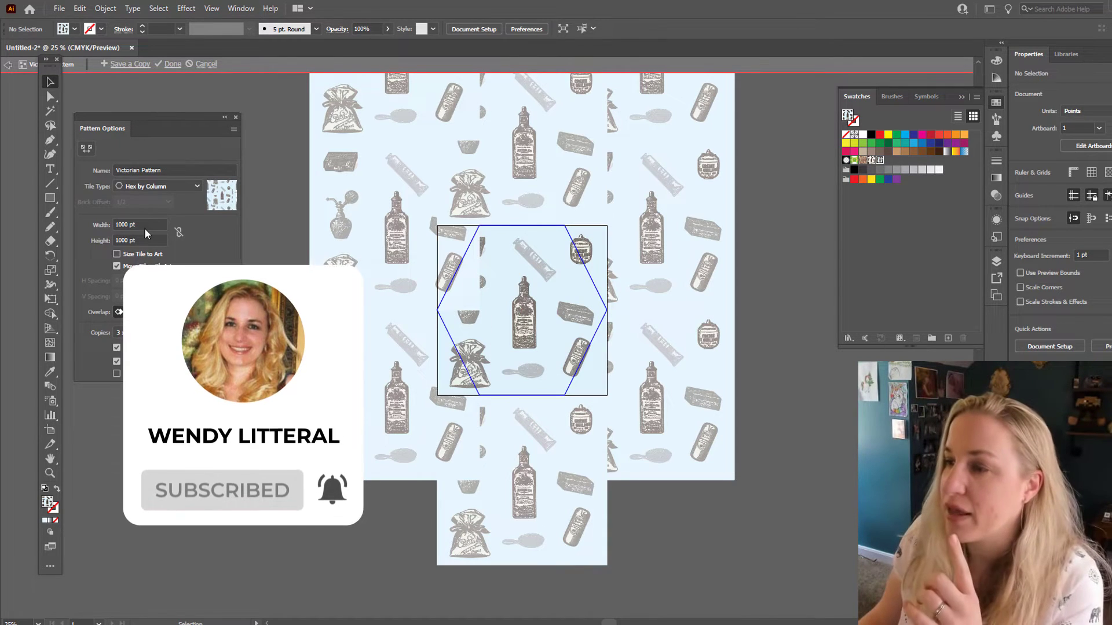
{"action": "left_click", "coordinate": [160, 186]}
{"action": "left_click", "coordinate": [102, 230]}
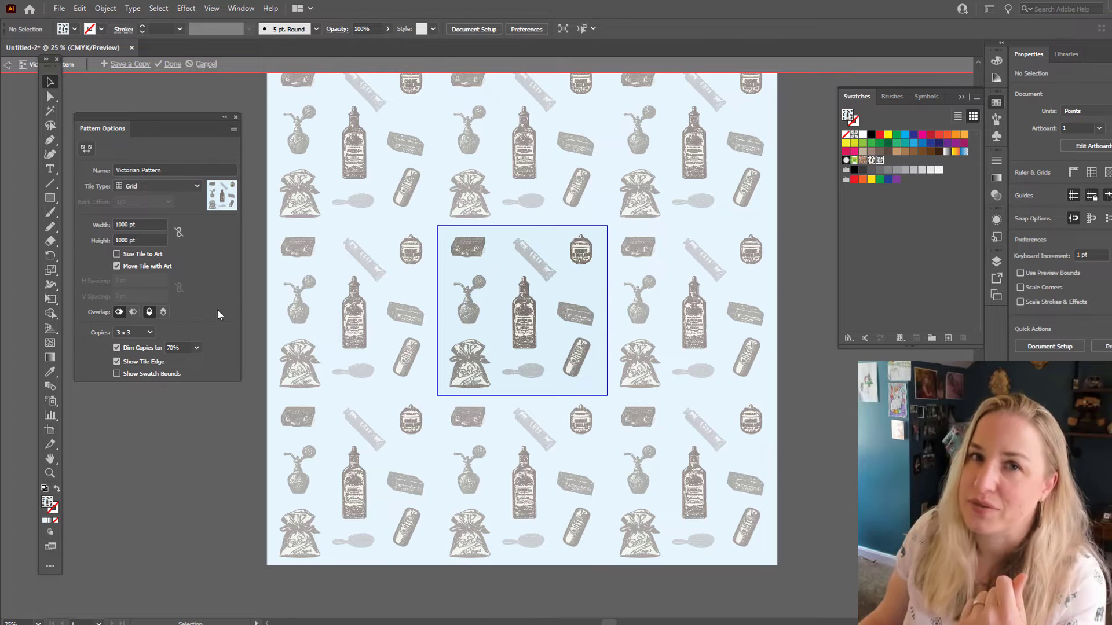
Try moving the drawstring pouch across the tile's left edge with the overlap set to left in front.
{"action": "left_click", "coordinate": [134, 313]}
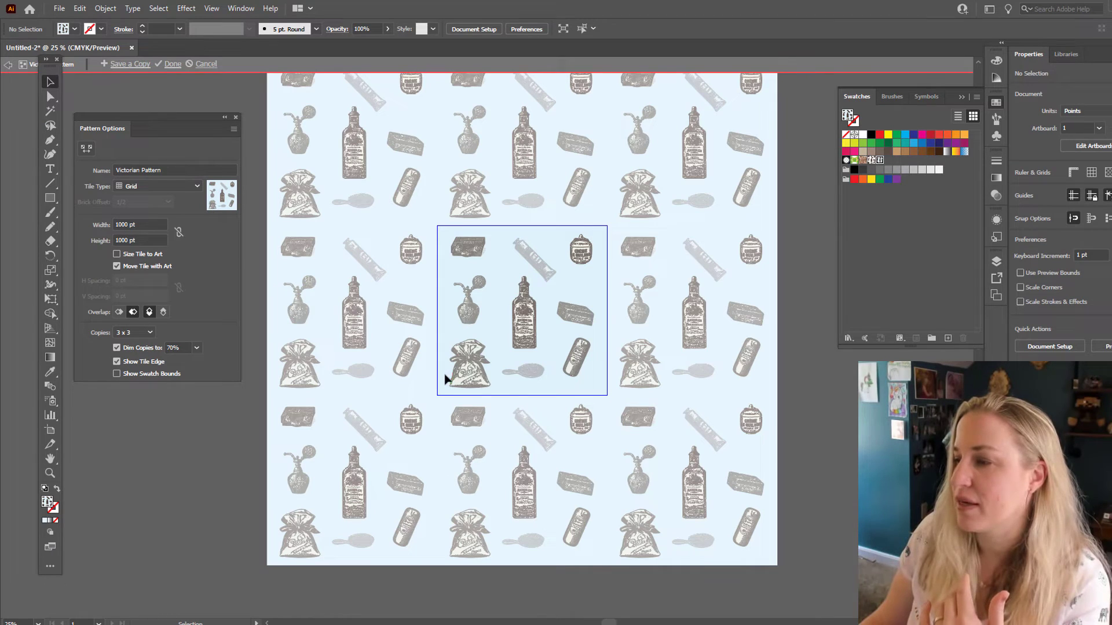
{"action": "left_click_drag", "start_coordinate": [446, 377], "coordinate": [451, 413]}
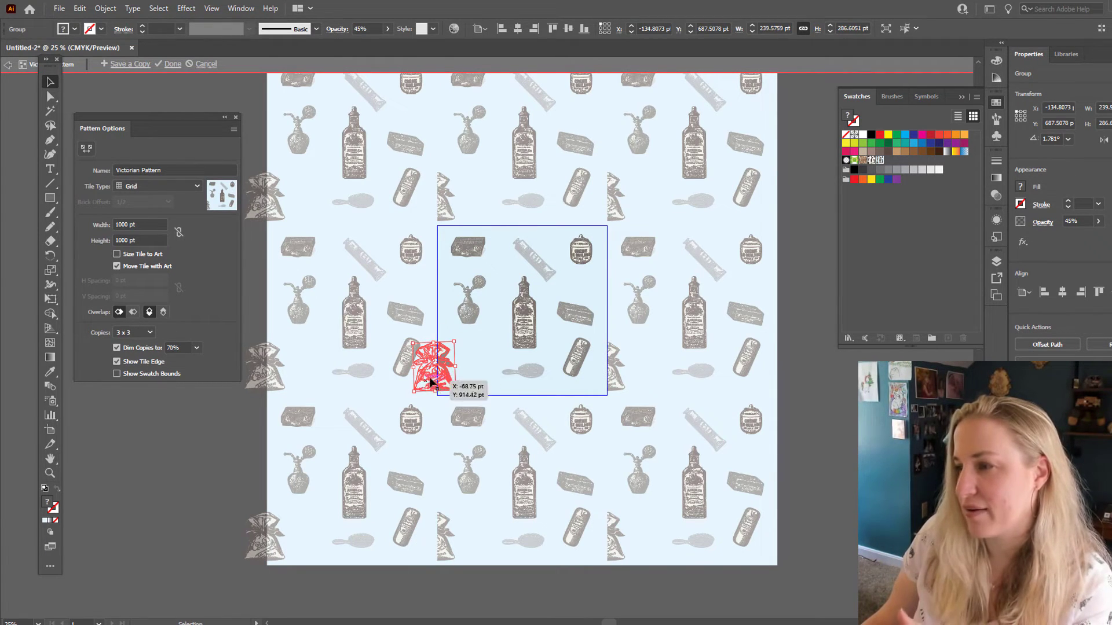
{"action": "left_click", "coordinate": [542, 412]}
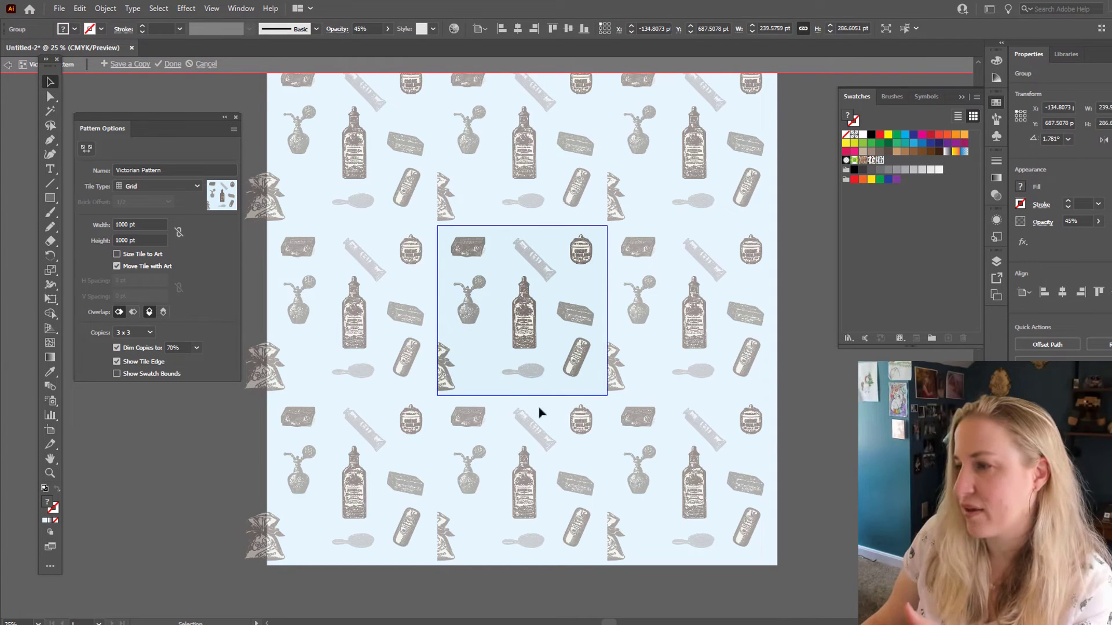
{"action": "left_click", "coordinate": [433, 349]}
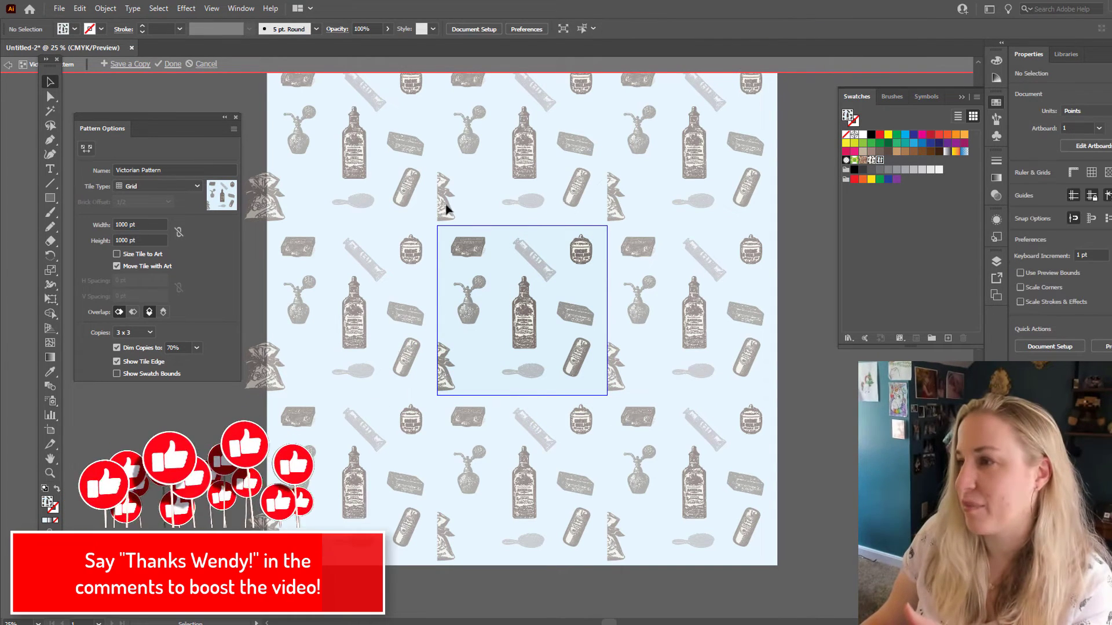
Set the pattern's horizontal overlap to right in front.
{"action": "left_click", "coordinate": [132, 313]}
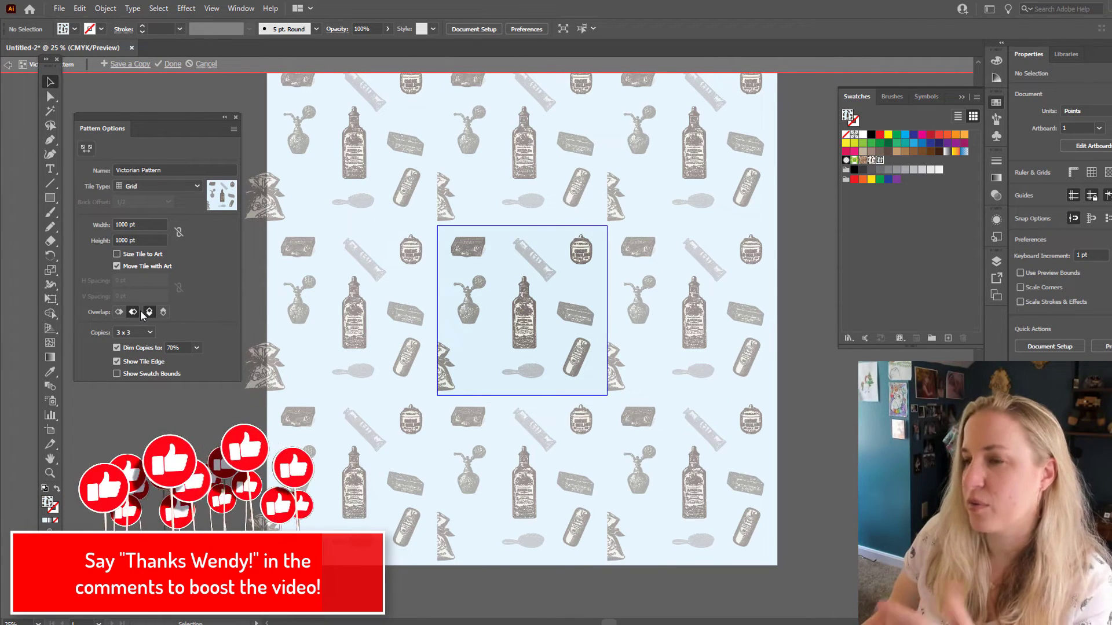
{"action": "left_click", "coordinate": [143, 313]}
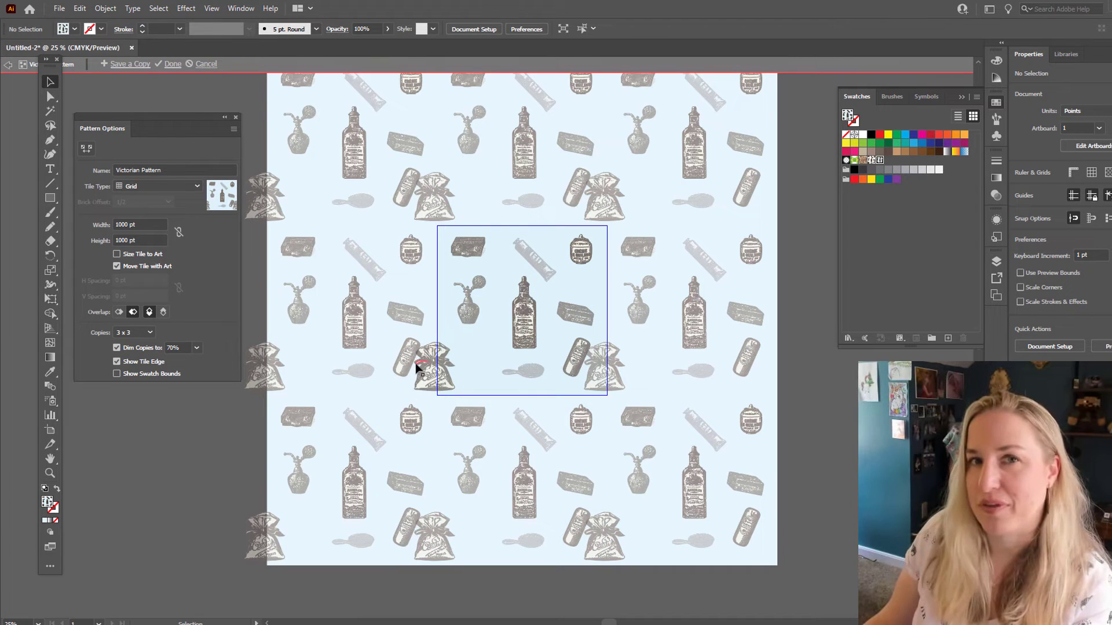
Try shifting the pouch further into the tile while it still crosses the edge, and undo the pouch moves.
{"action": "left_click_drag", "start_coordinate": [417, 367], "coordinate": [421, 399]}
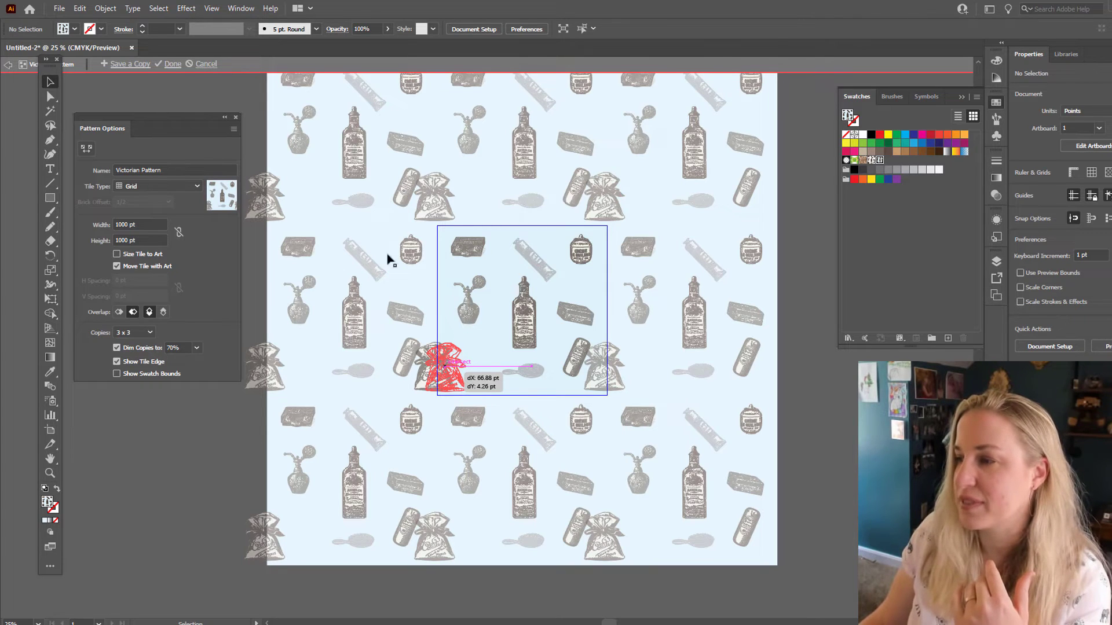
{"action": "left_click_drag", "start_coordinate": [446, 389], "coordinate": [447, 390]}
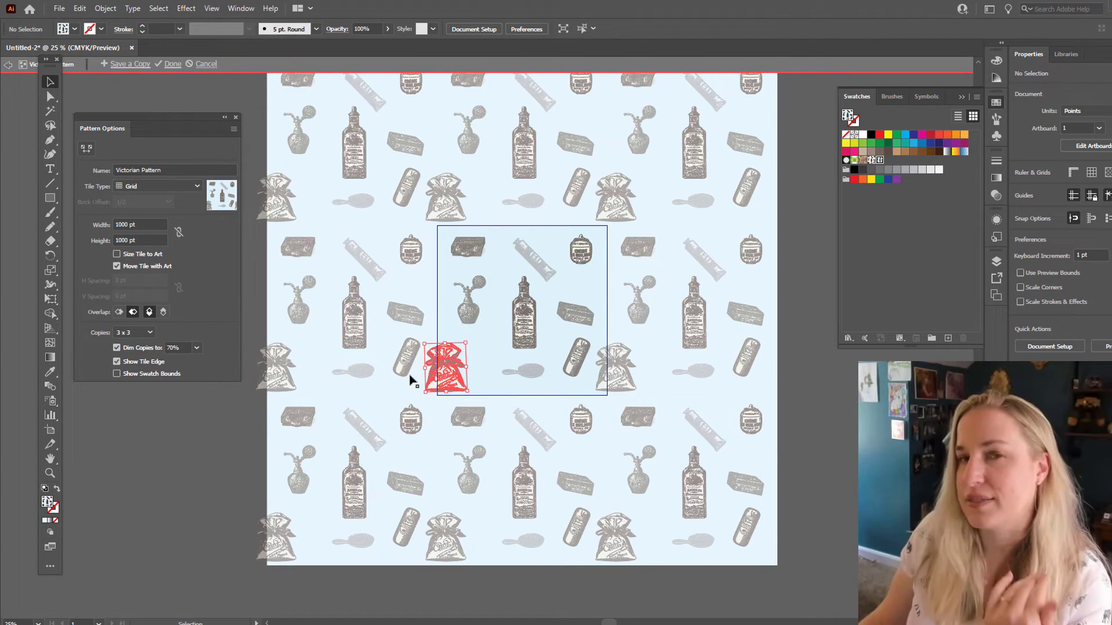
{"action": "left_click", "coordinate": [418, 387]}
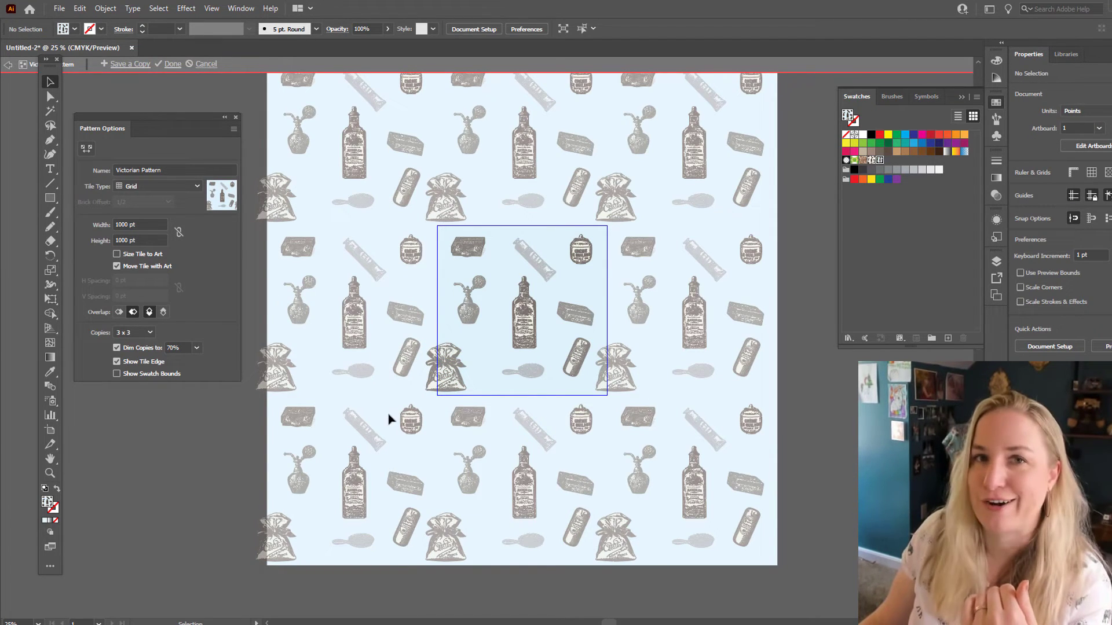
{"action": "key", "text": "ctrl+z"}
{"action": "key", "text": "ctrl+z"}
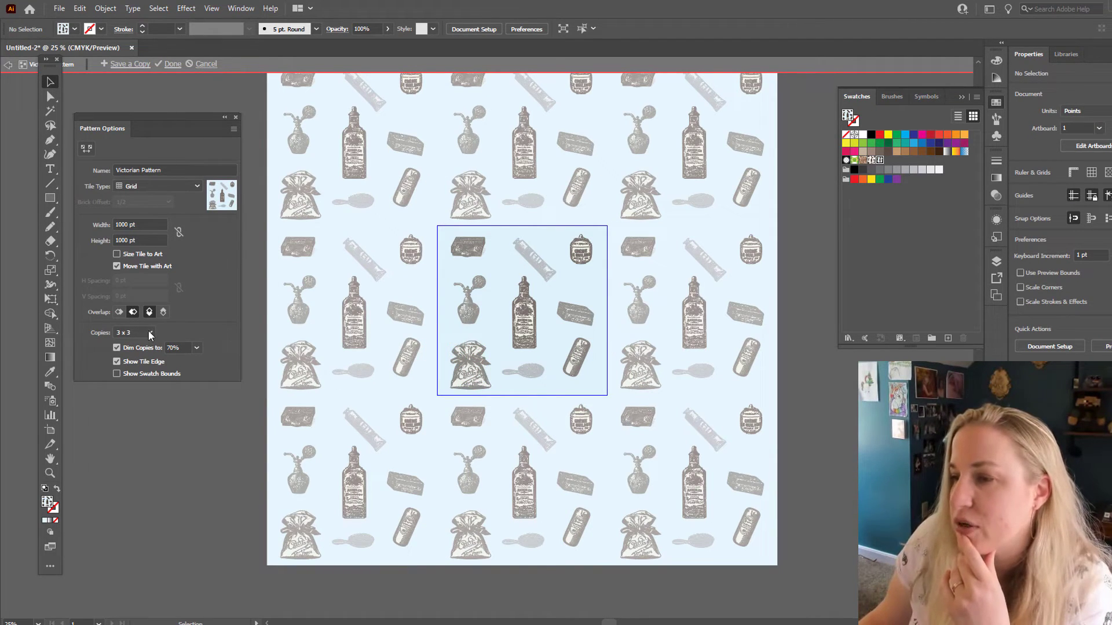
Keep the preview at 3 x 3 copies, set the copies' dimming to 100% and hide the tile edge.
{"action": "left_click", "coordinate": [150, 333]}
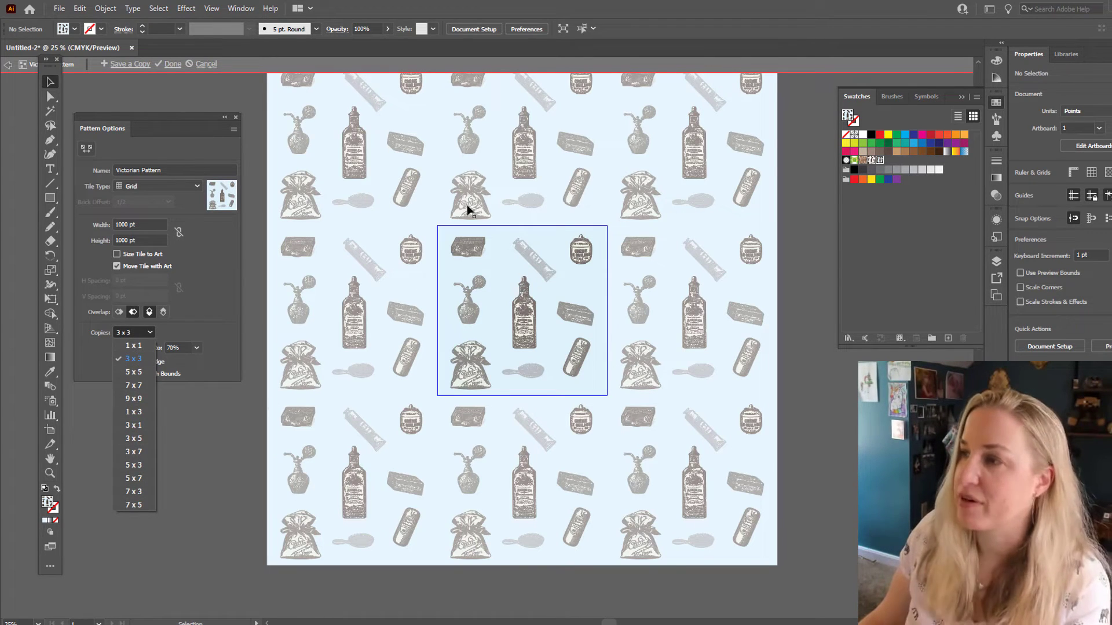
{"action": "left_click", "coordinate": [84, 363]}
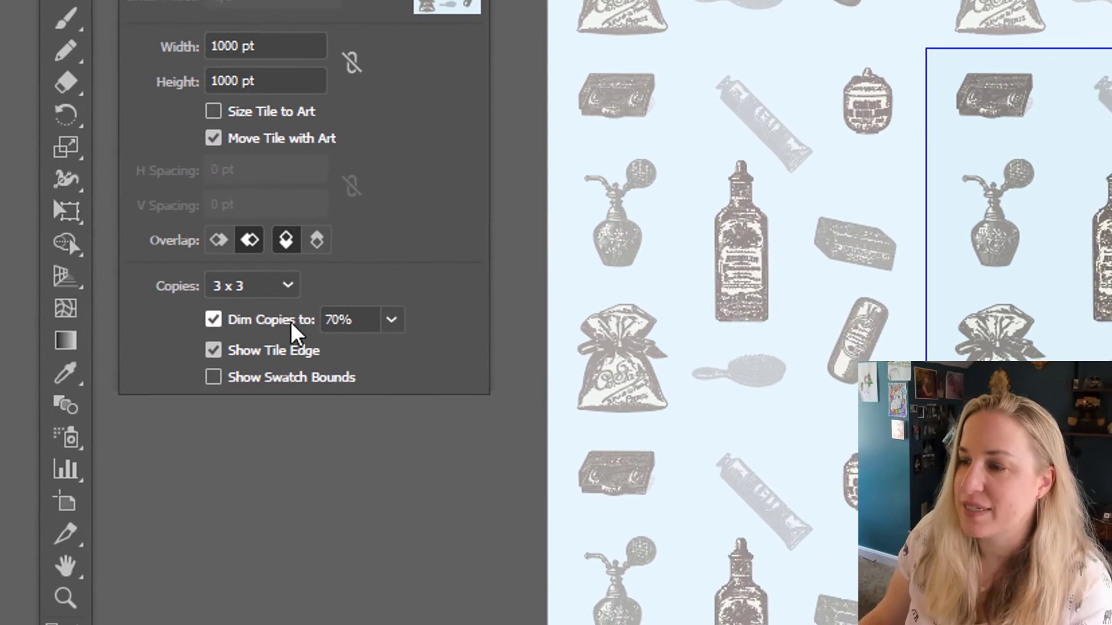
{"action": "left_click", "coordinate": [346, 320]}
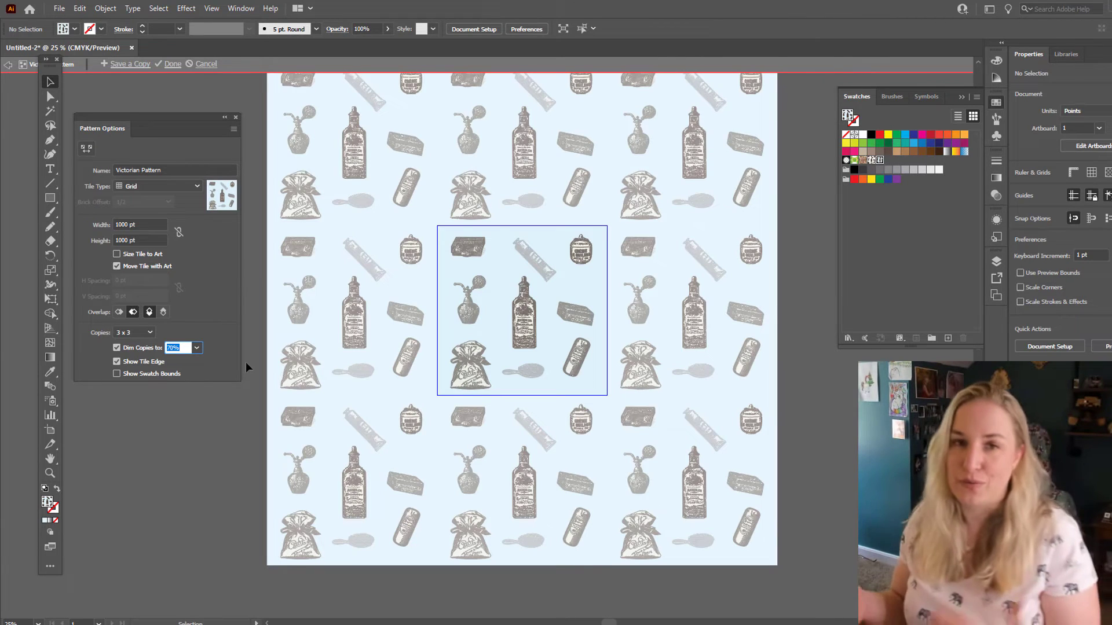
{"action": "type", "text": "100"}
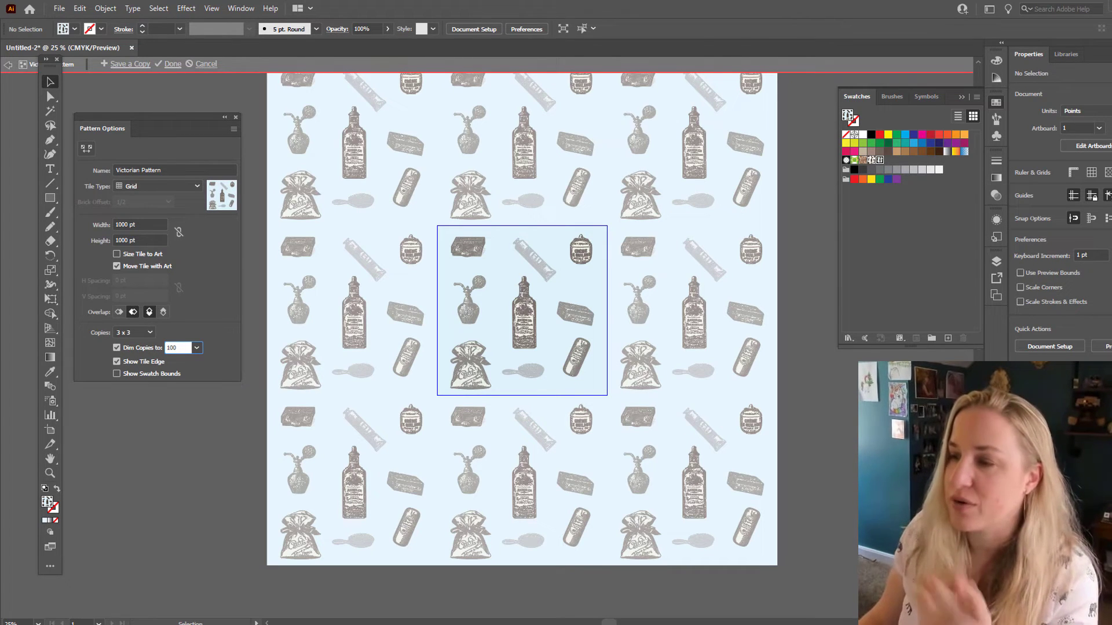
{"action": "key", "text": "Return"}
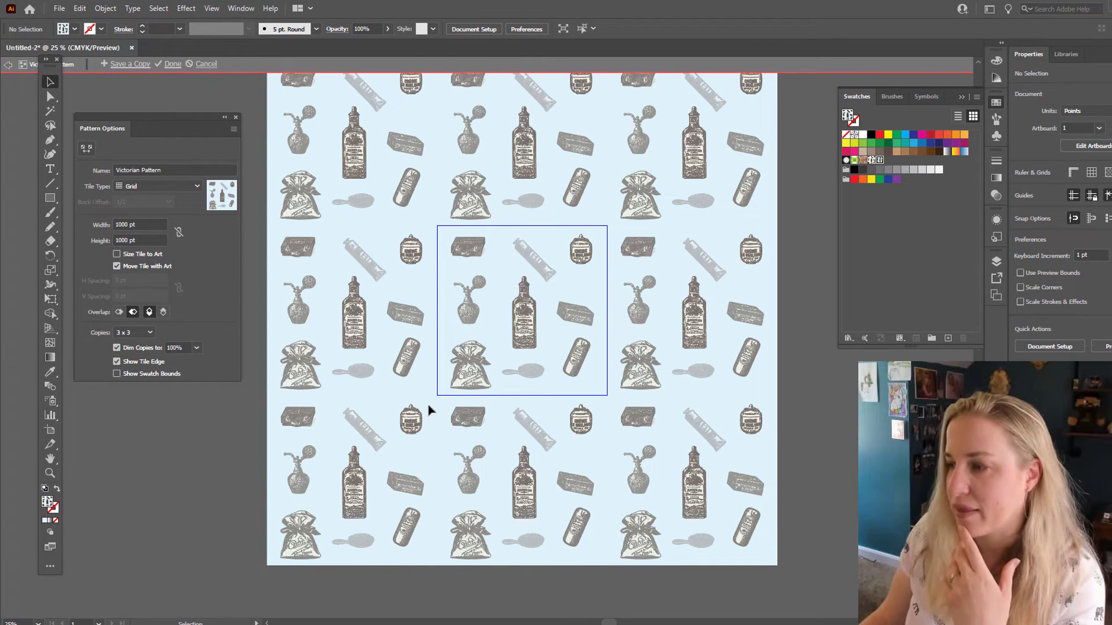
{"action": "left_click", "coordinate": [154, 365]}
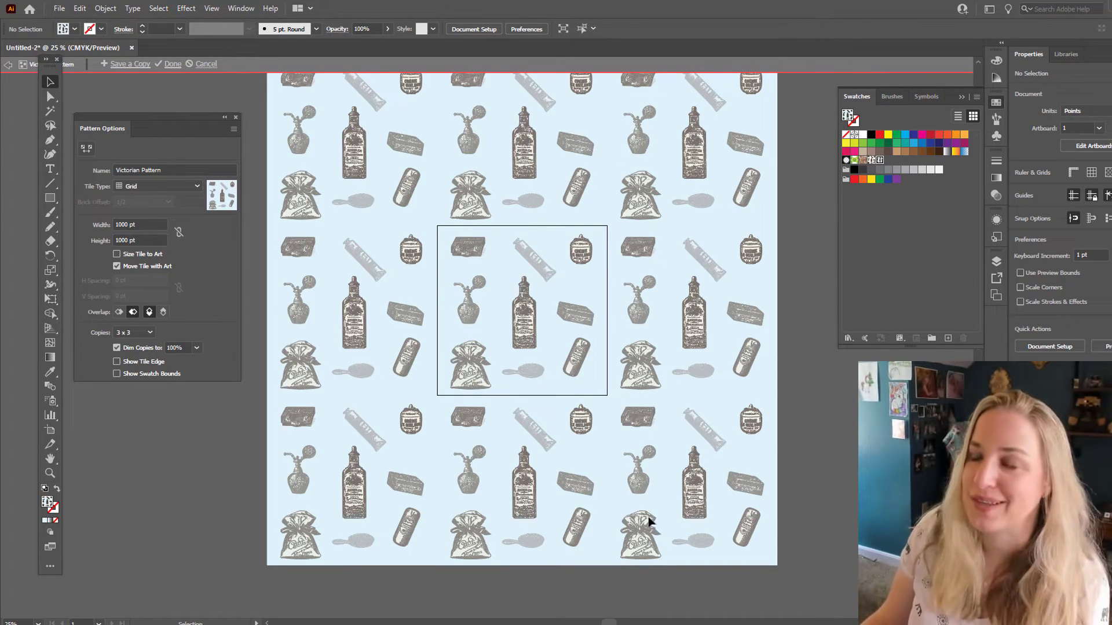
Check the seamless repeat with the artboards hidden, and show the artboards again.
{"action": "left_click", "coordinate": [211, 8]}
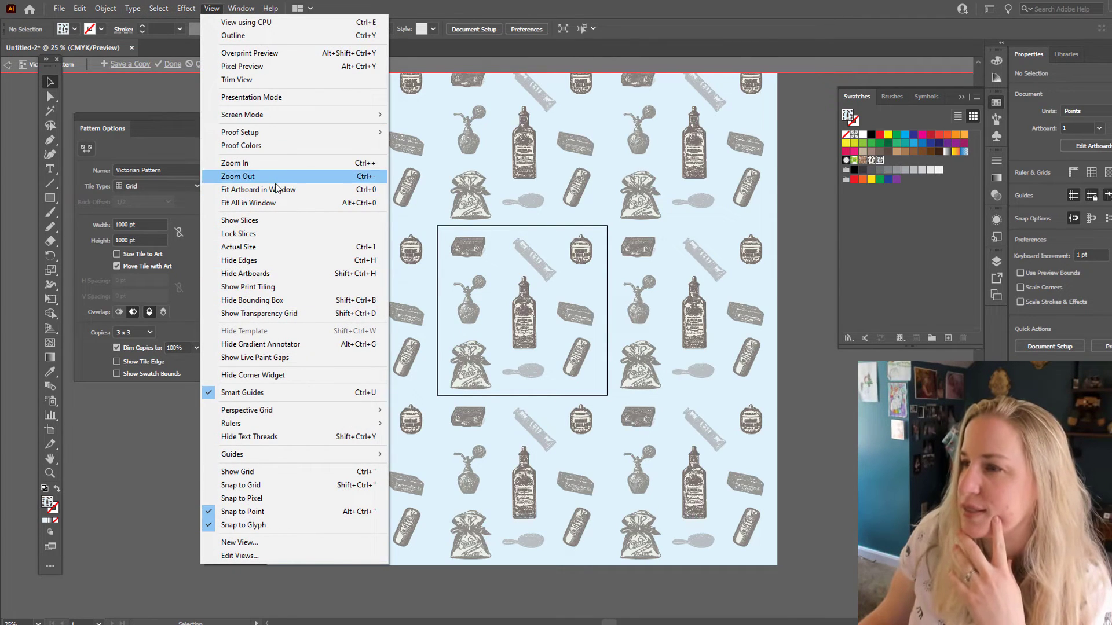
{"action": "left_click", "coordinate": [295, 273]}
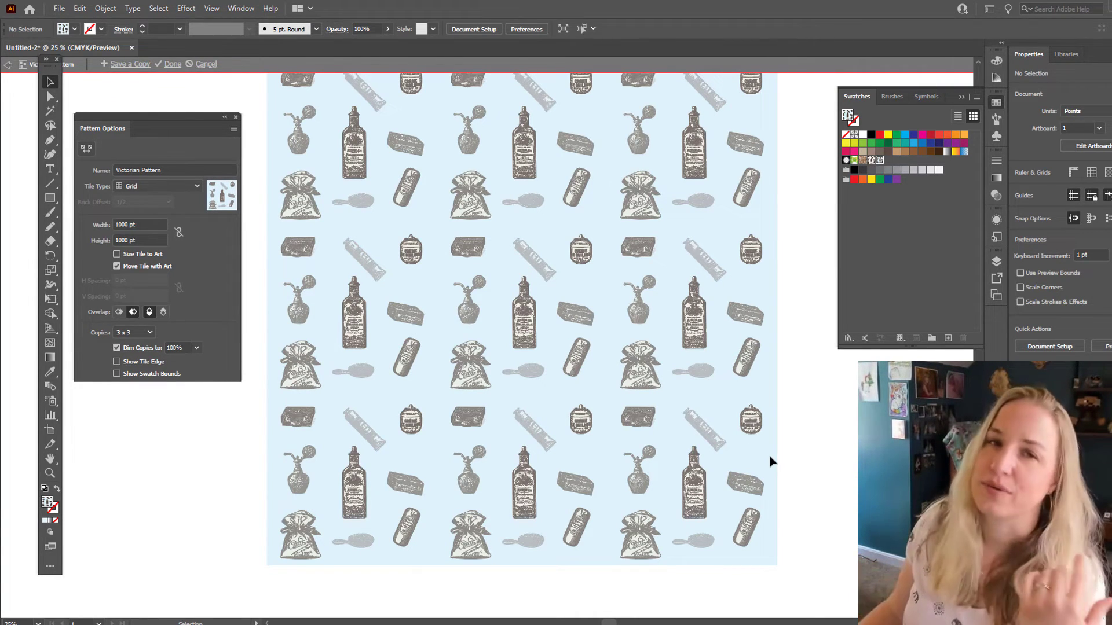
{"action": "left_click", "coordinate": [204, 8]}
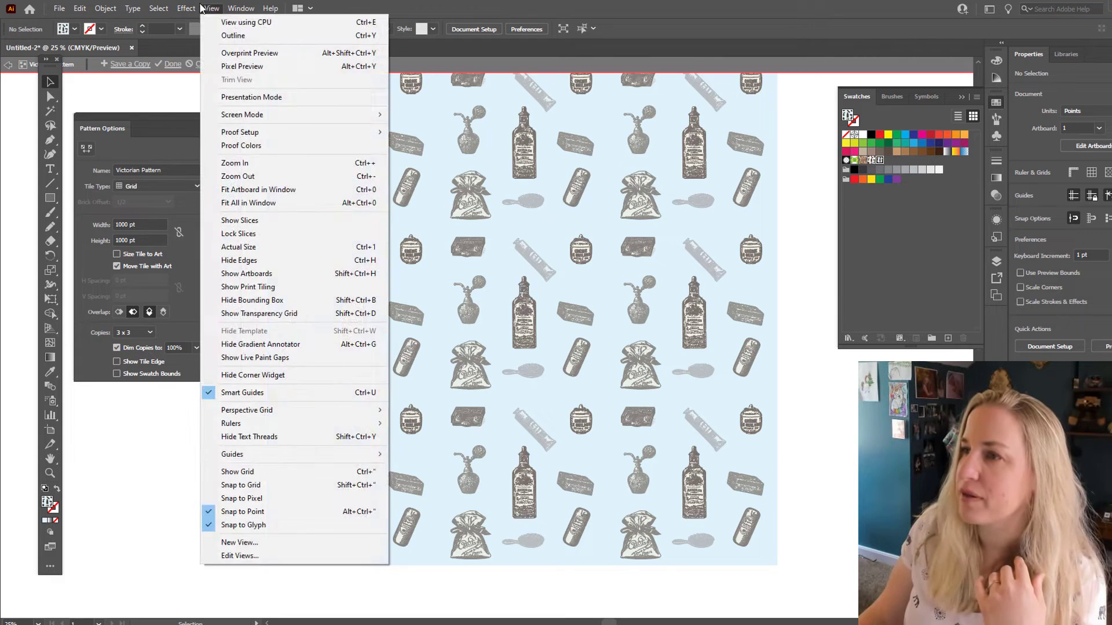
{"action": "left_click", "coordinate": [316, 274]}
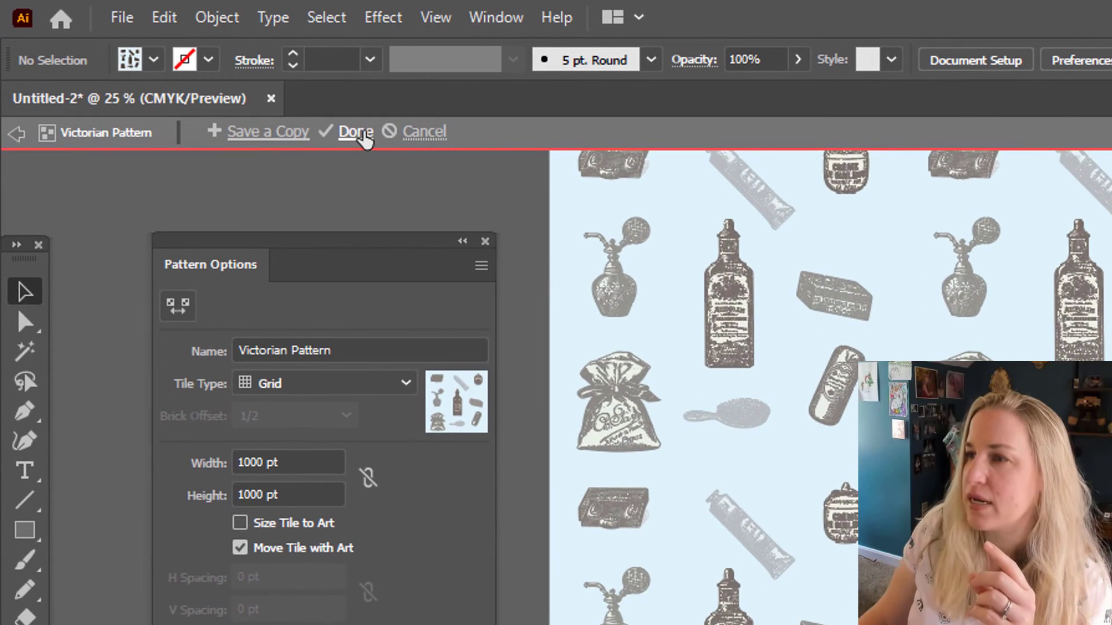
Finish editing the Victorian Pattern swatch and select the artboard-sized rectangle behind the cosmetics illustrations.
{"action": "left_click", "coordinate": [172, 64]}
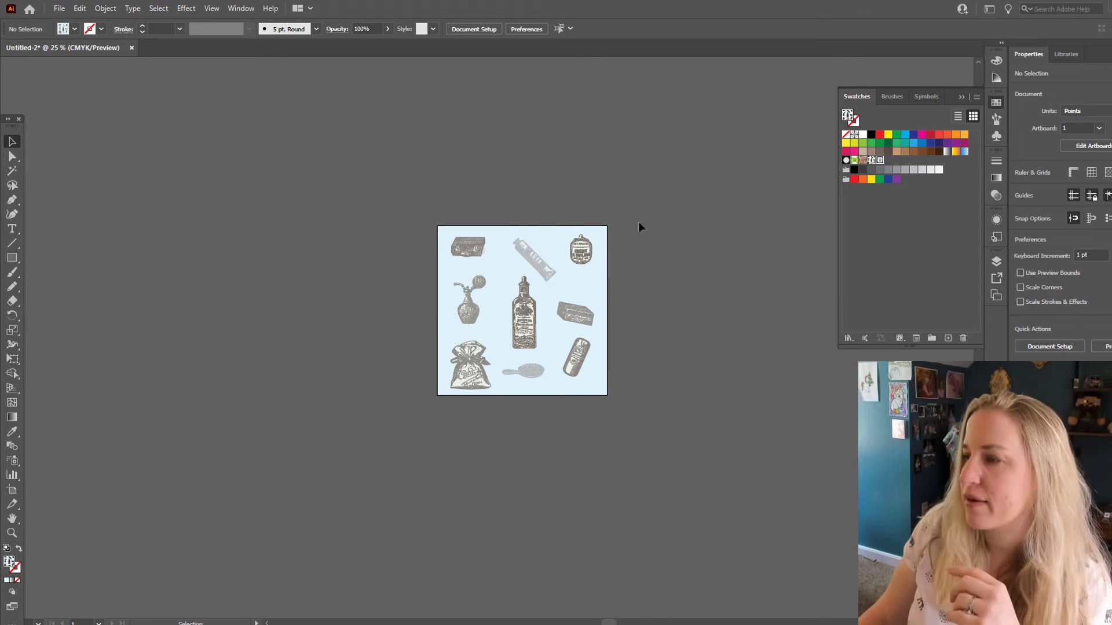
{"action": "key", "text": "ctrl+a"}
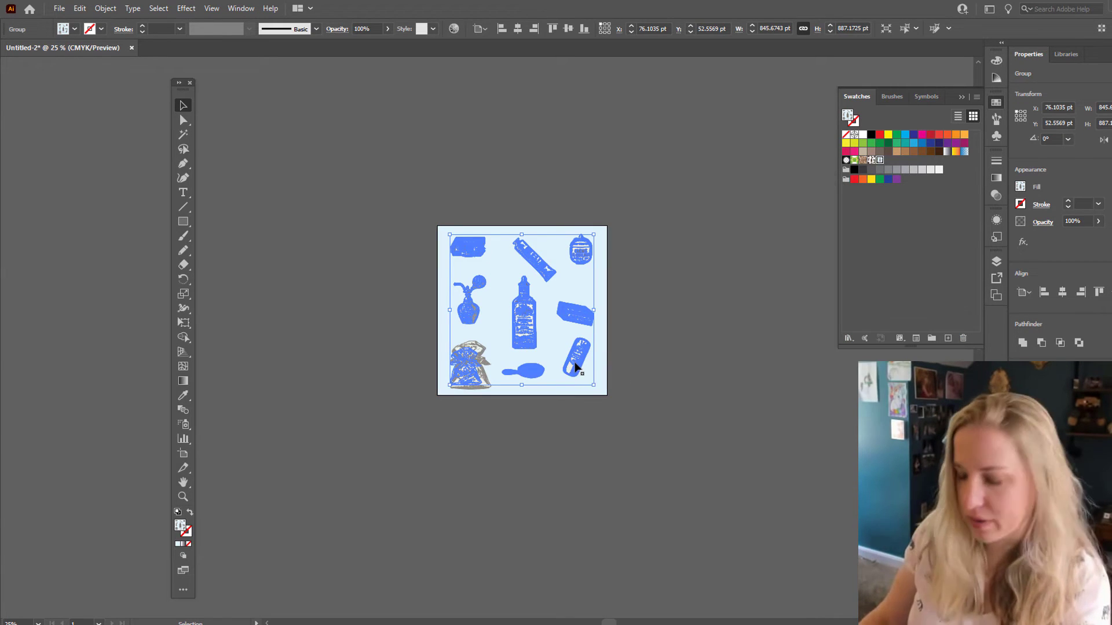
{"action": "left_click", "coordinate": [513, 265]}
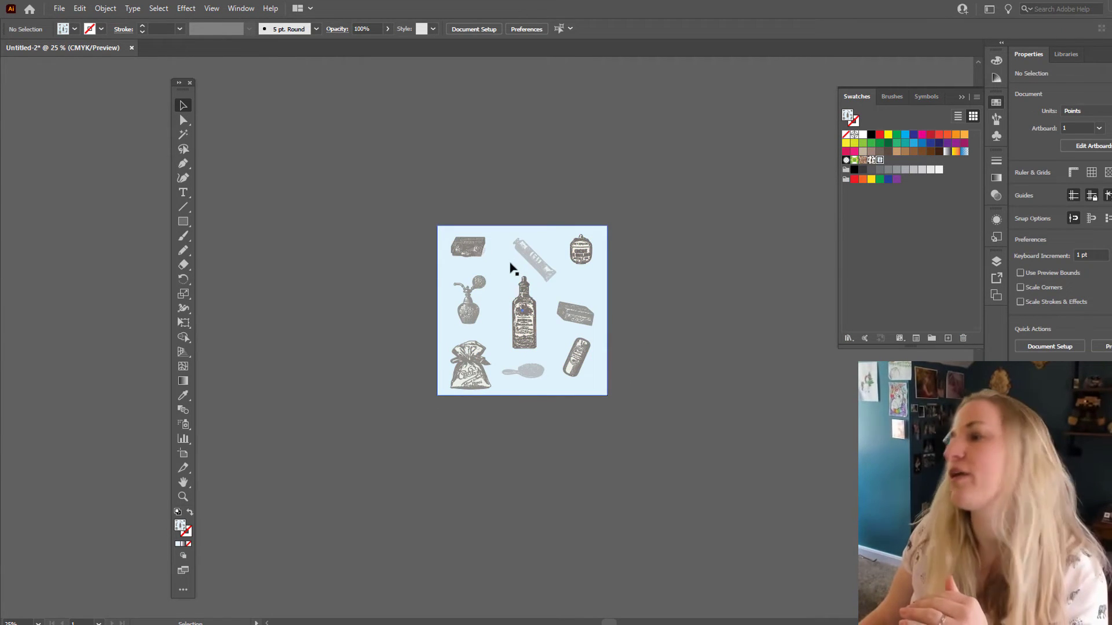
{"action": "mouse_move", "coordinate": [498, 265]}
{"action": "left_mouse_down"}
{"action": "mouse_move", "coordinate": [441, 263]}
{"action": "mouse_move", "coordinate": [470, 288]}
{"action": "mouse_move", "coordinate": [509, 257]}
{"action": "left_mouse_up"}
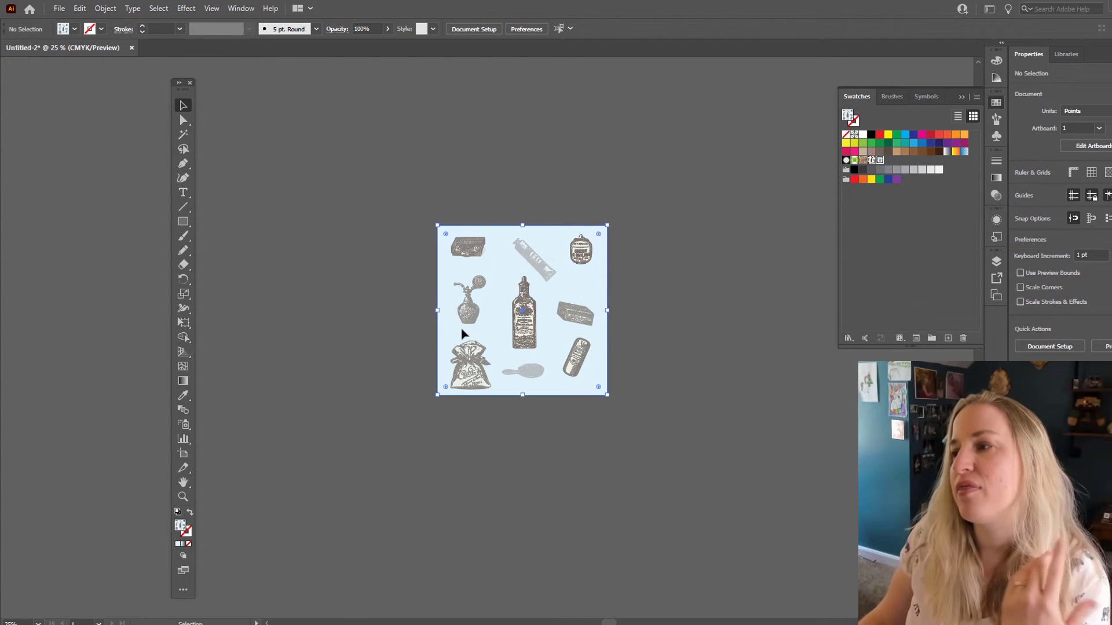
Enlarge the pattern-filled rectangle beyond the artboard to about 3812 x 2641 pt, shifting it left so it extends around the whole artboard.
{"action": "left_click_drag", "start_coordinate": [607, 225], "coordinate": [780, 131]}
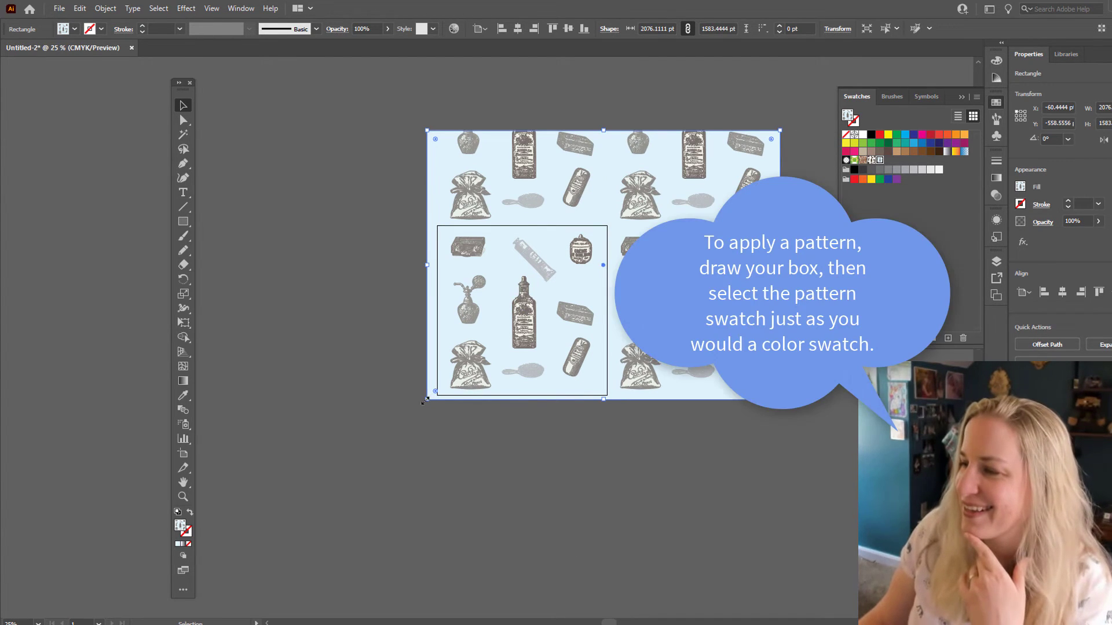
{"action": "left_click_drag", "start_coordinate": [428, 399], "coordinate": [249, 509]}
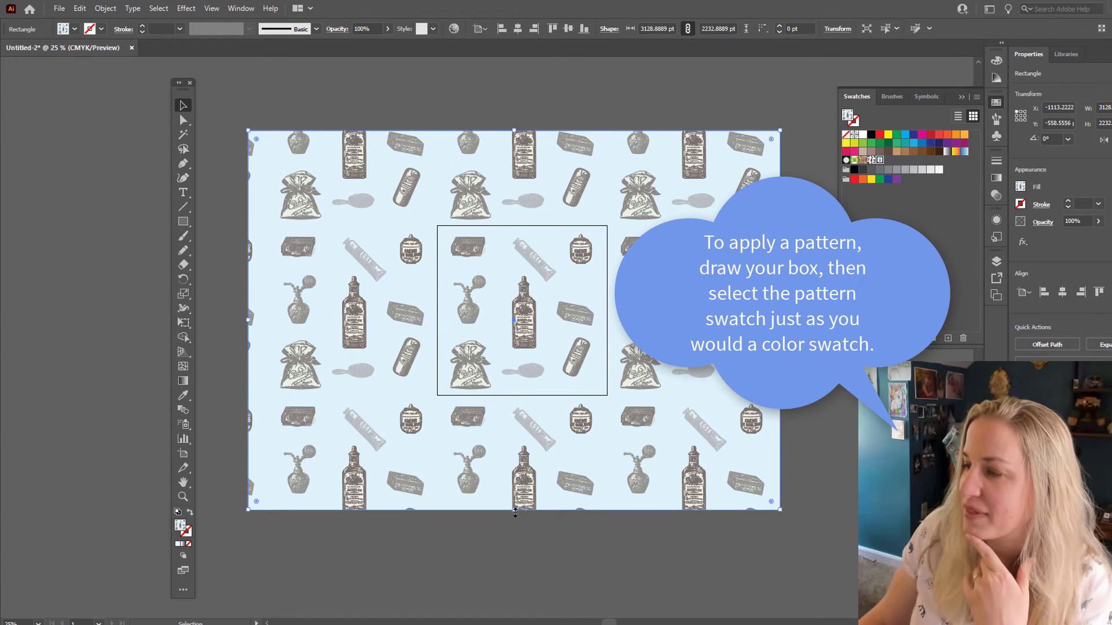
{"action": "left_click_drag", "start_coordinate": [505, 402], "coordinate": [505, 402]}
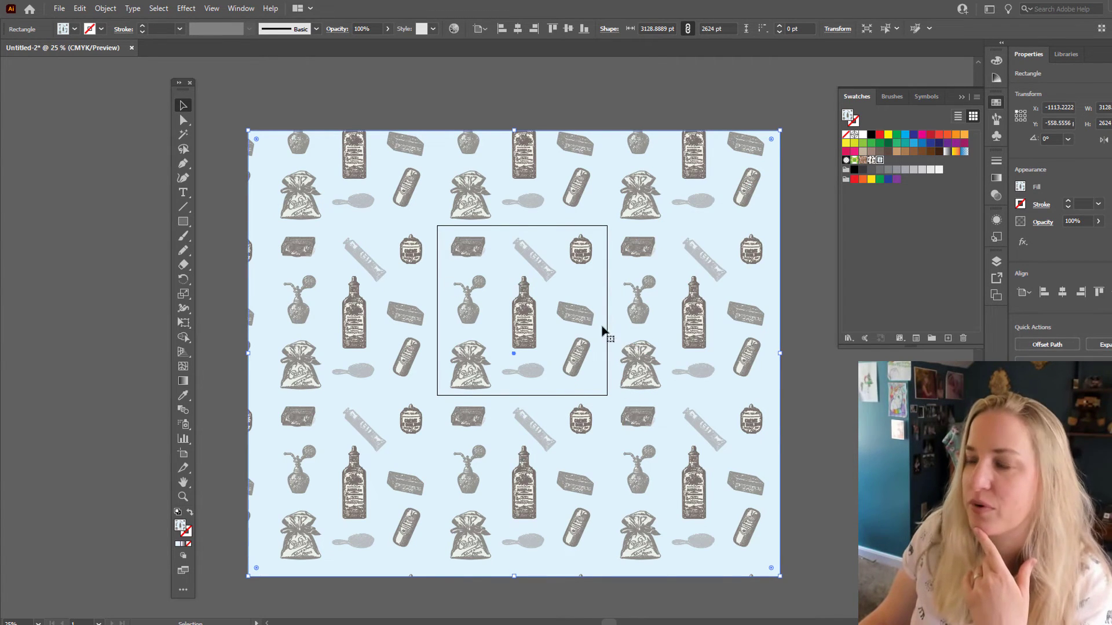
{"action": "left_click_drag", "start_coordinate": [603, 342], "coordinate": [447, 427]}
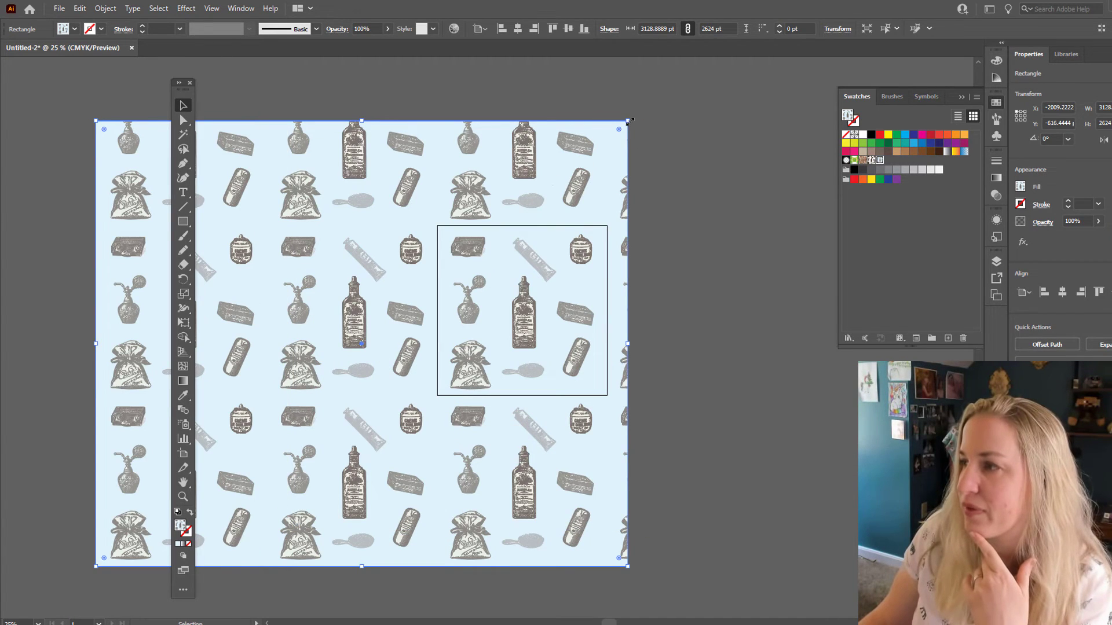
{"action": "left_click_drag", "start_coordinate": [630, 121], "coordinate": [743, 117]}
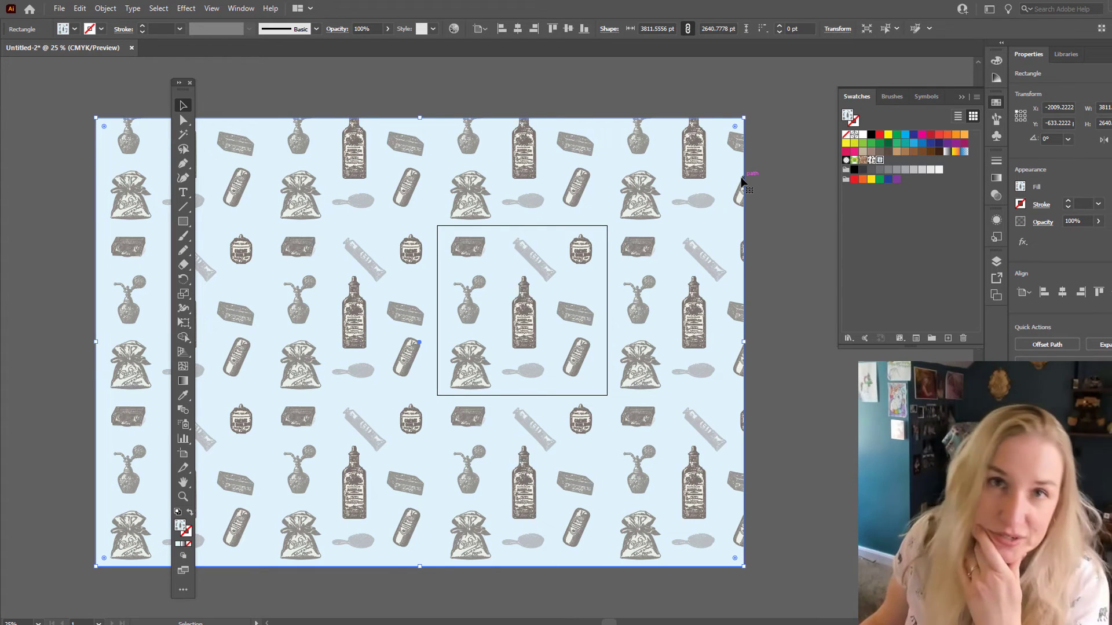